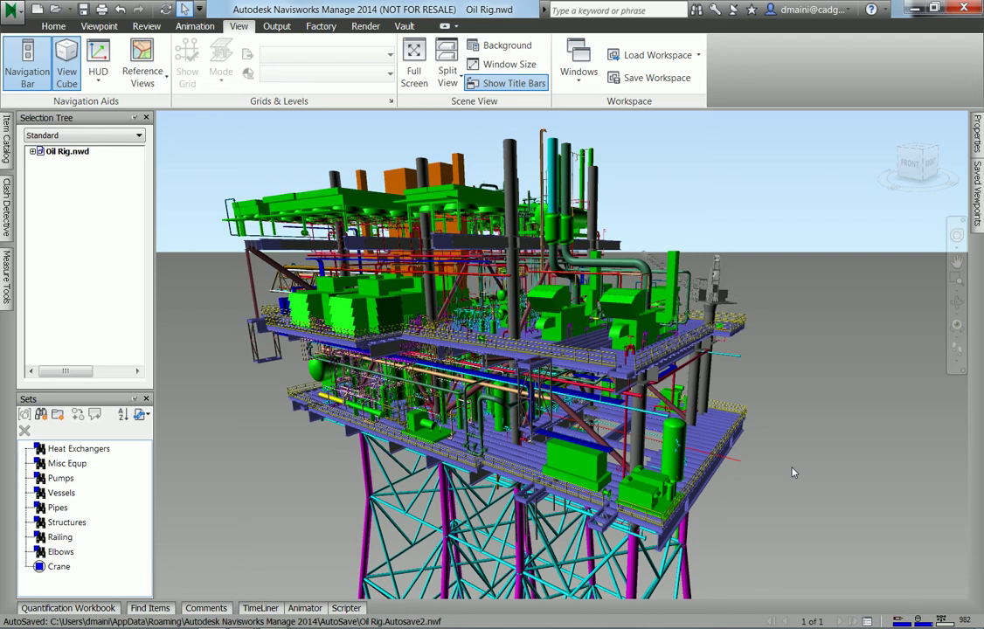
Step: Orbit the oil rig model to view the platform from a slightly different angle
mouse_move(632, 391)
middle_mouse_down("shift")
mouse_move(604, 374)
mouse_move(518, 376)
middle_mouse_up("shift")
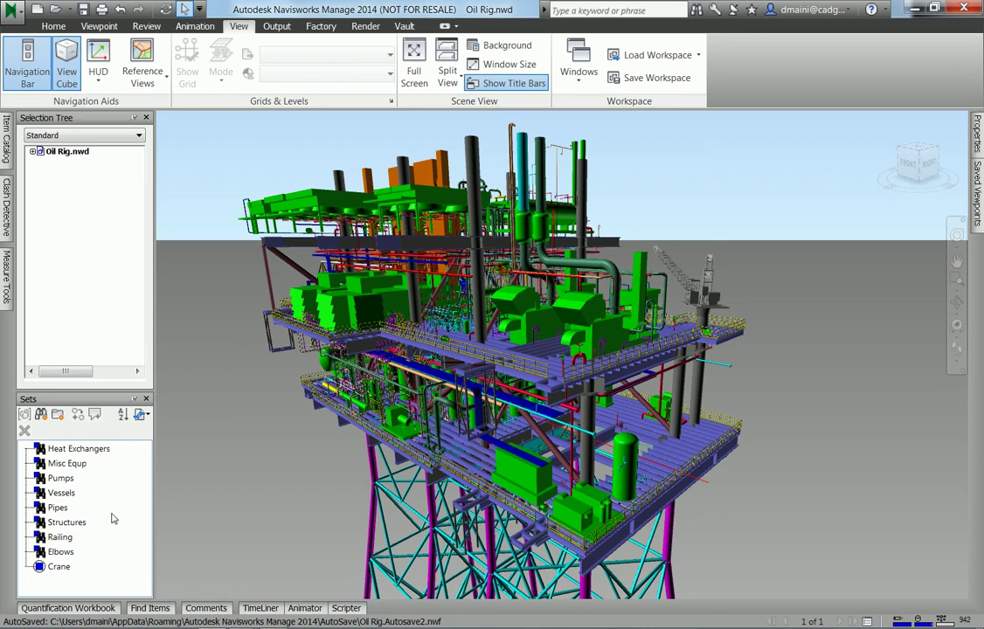
Step: Isolate the Pipes set with Hide Unselected, then show the whole rig again
left_click(40, 513)
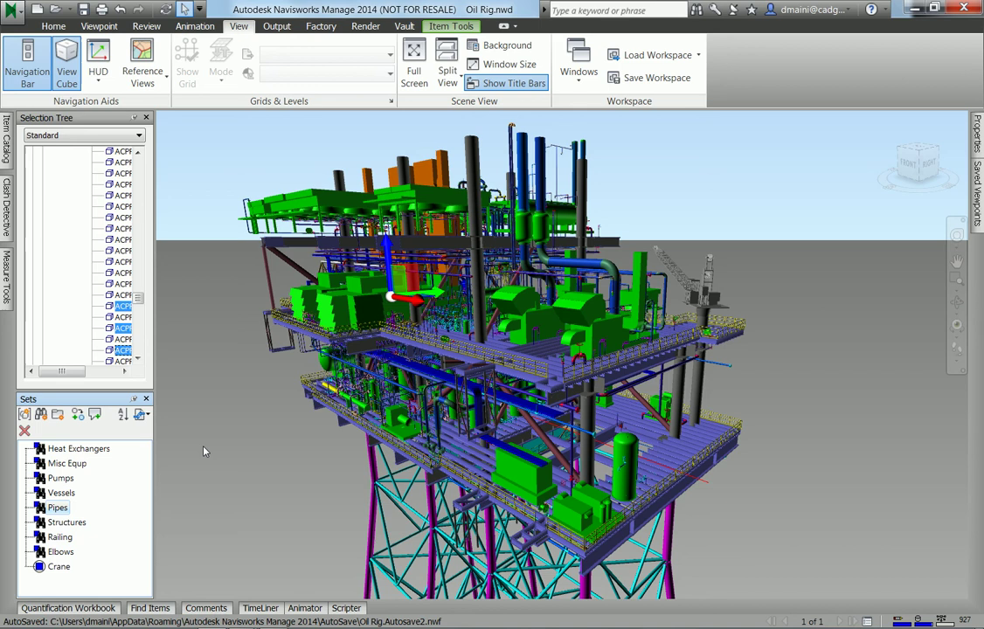
left_click(52, 26)
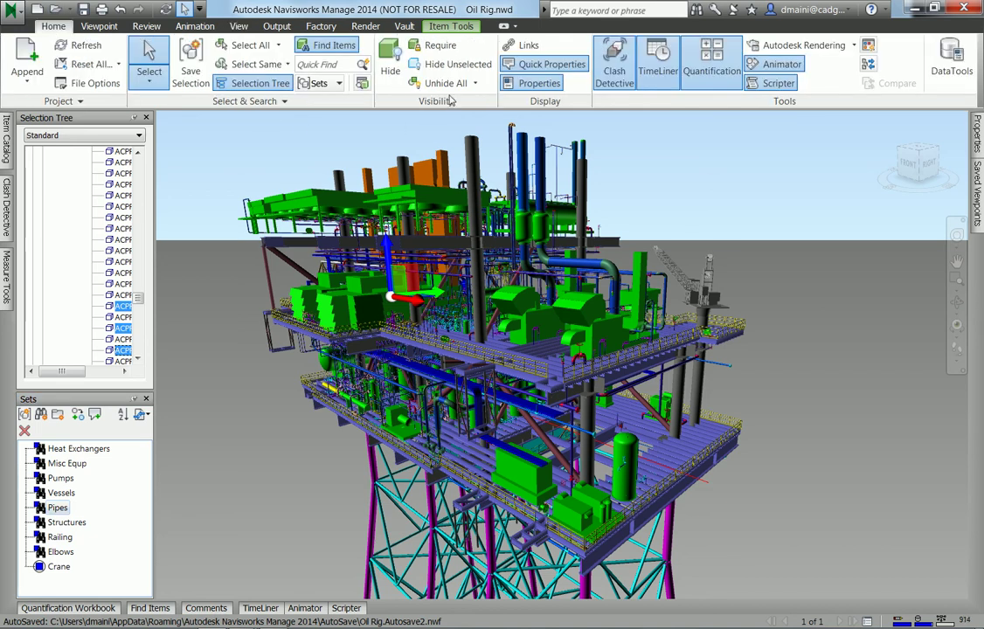
left_click(463, 68)
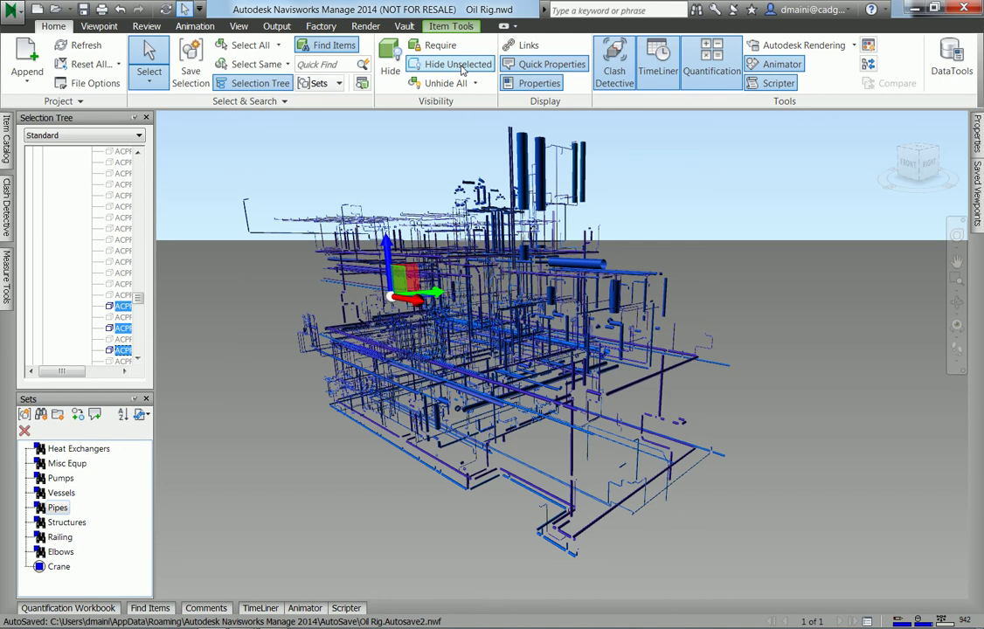
left_click(461, 66)
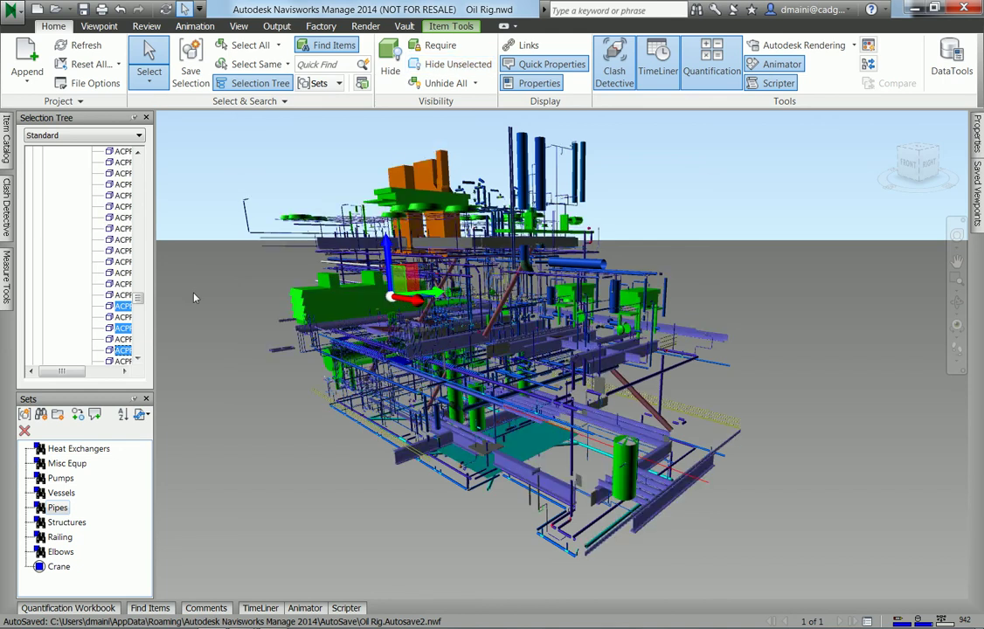
Step: Isolate the Structures set the same way, restore the full rig and clear the selection
left_click(80, 525)
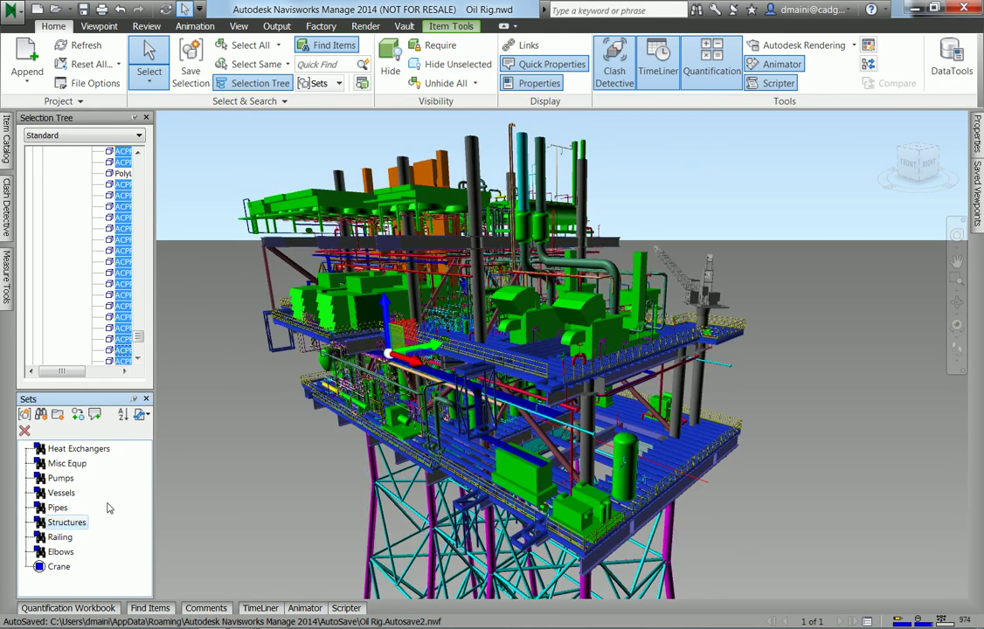
left_click(437, 68)
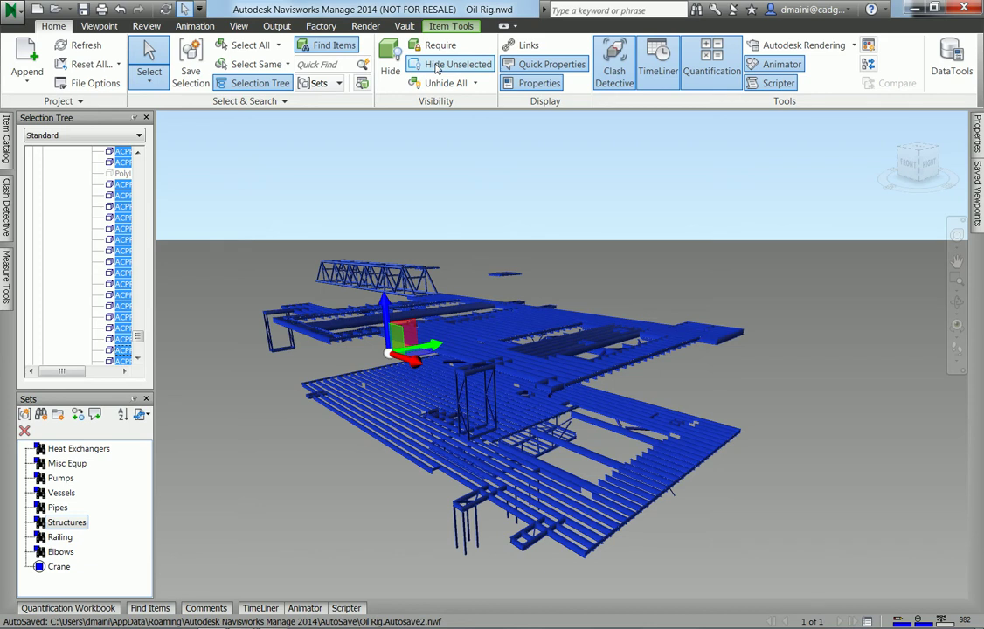
left_click(436, 69)
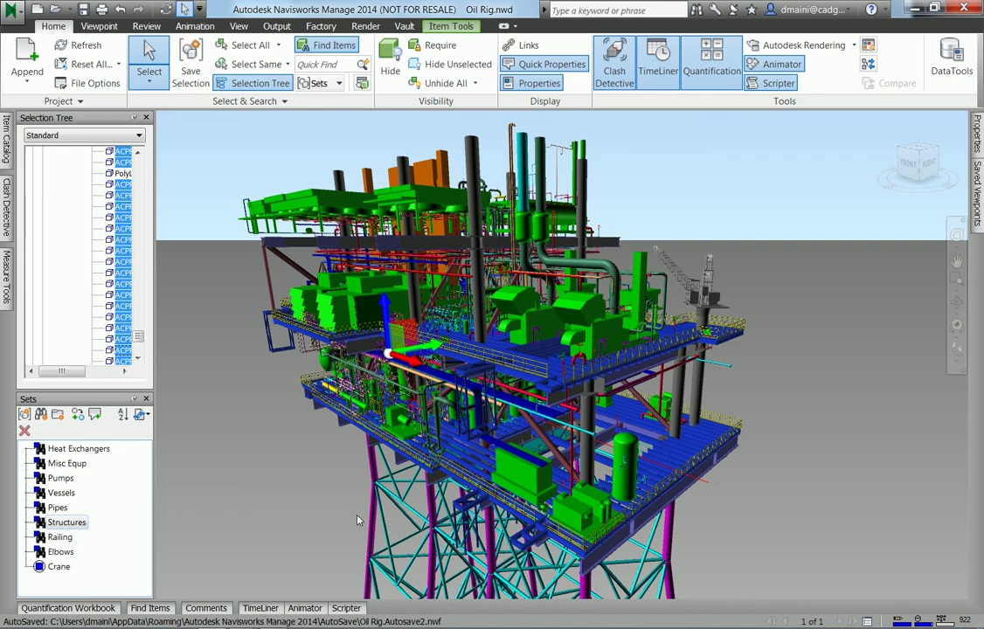
left_click(281, 487)
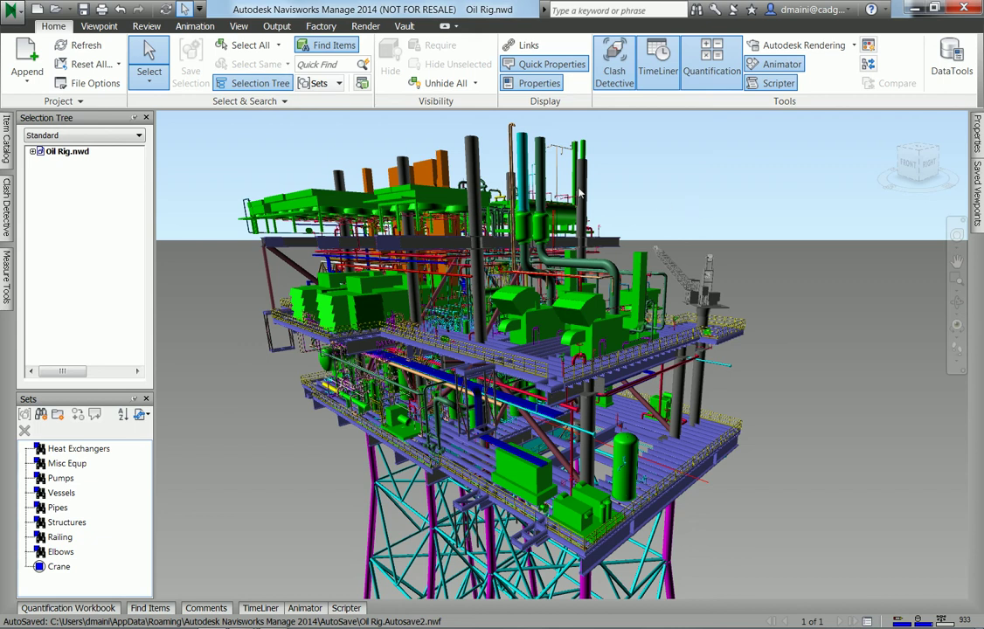
Step: Load the Clash Detection workspace, then pan the model slightly to the right
left_click(239, 25)
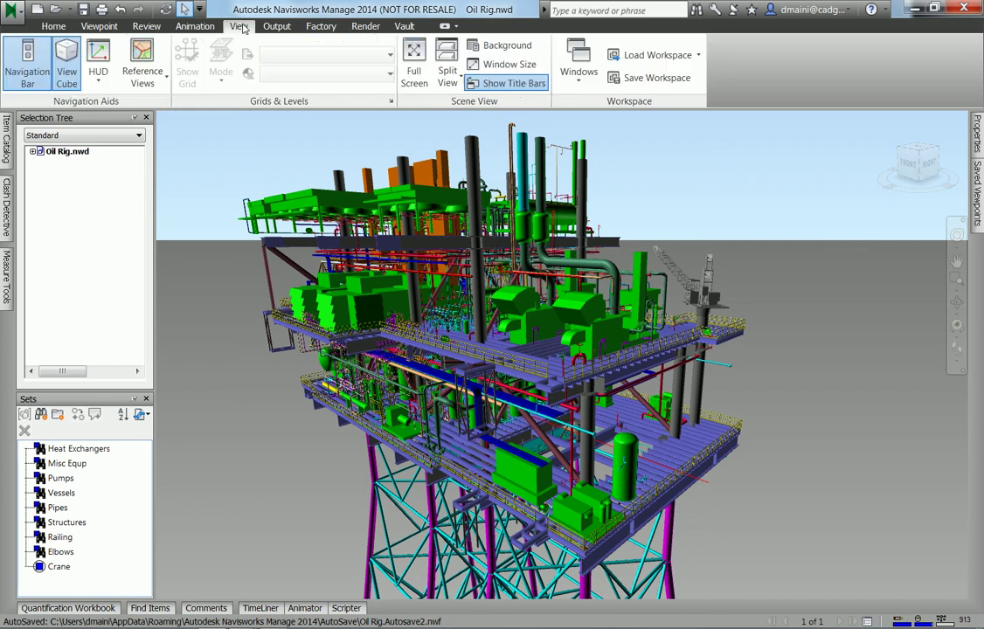
left_click(669, 56)
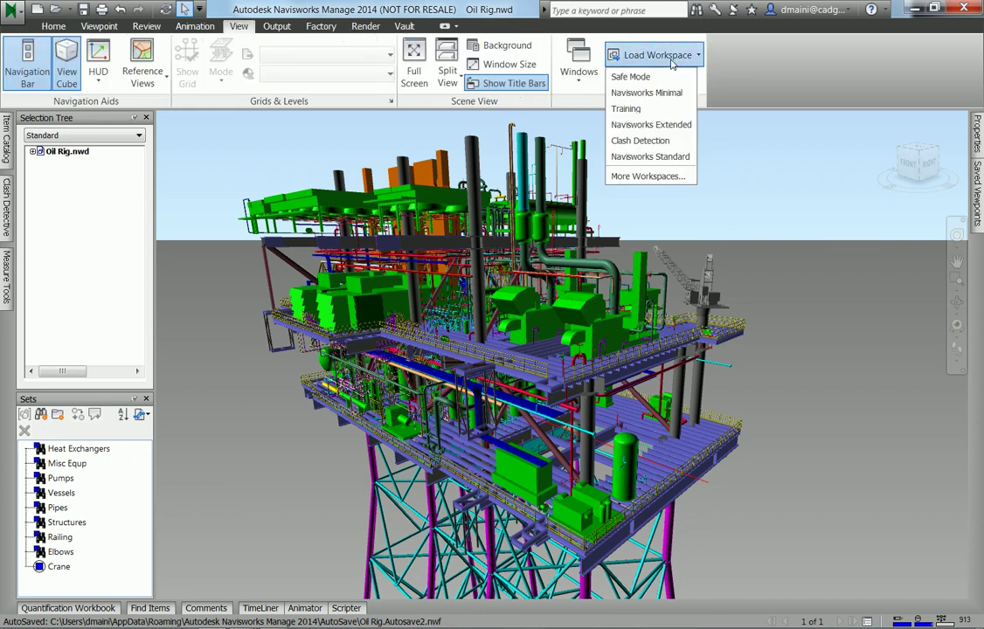
left_click(673, 141)
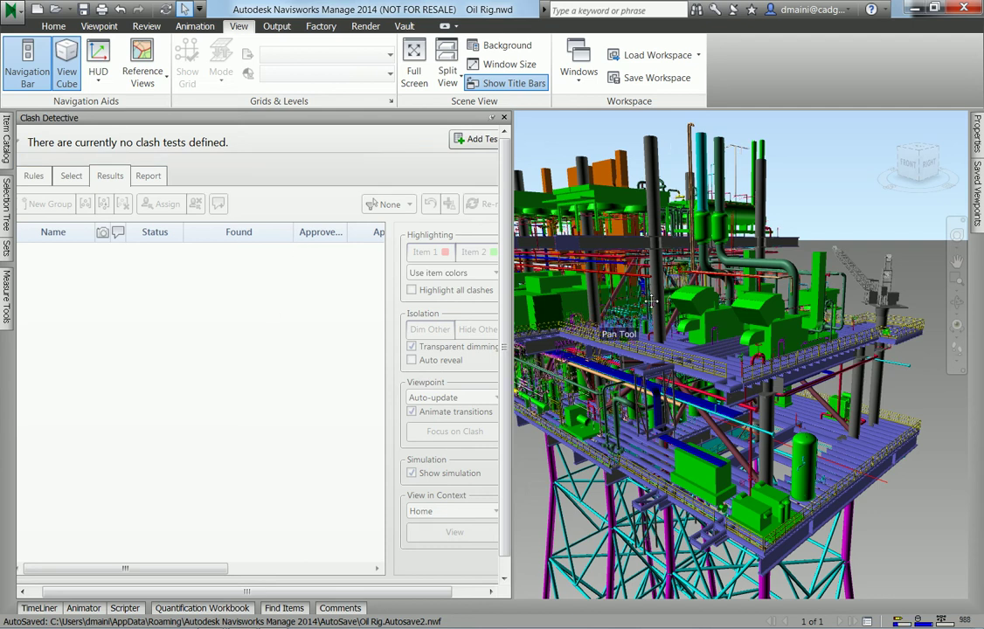
left_click_drag(650, 300, 681, 298)
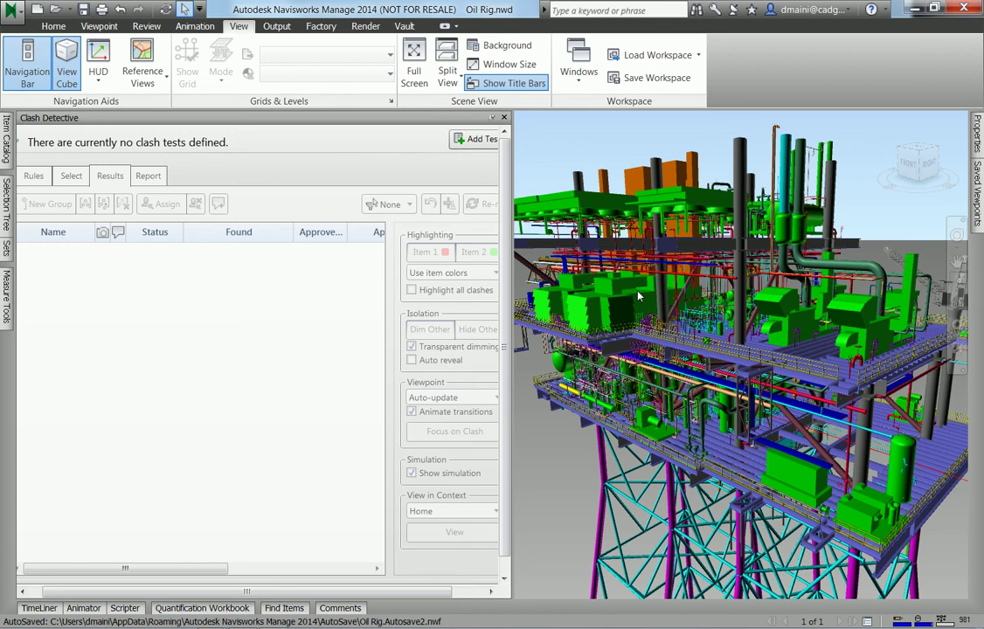
scroll(161, 526, "left", 1)
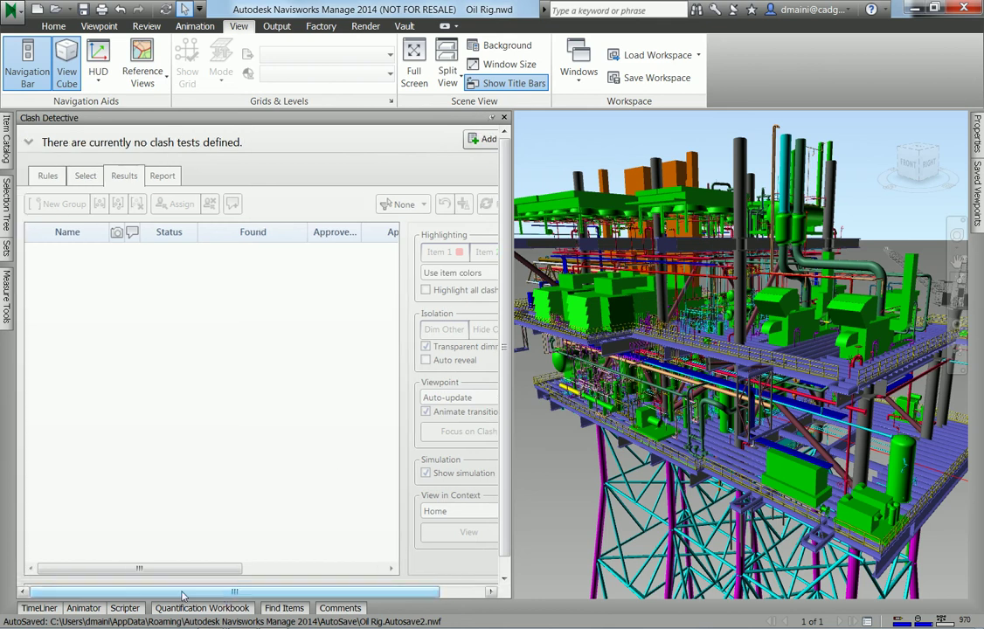
Step: Add a clash test and rename Test 1 to 'Pipes V Structure'
left_click(480, 139)
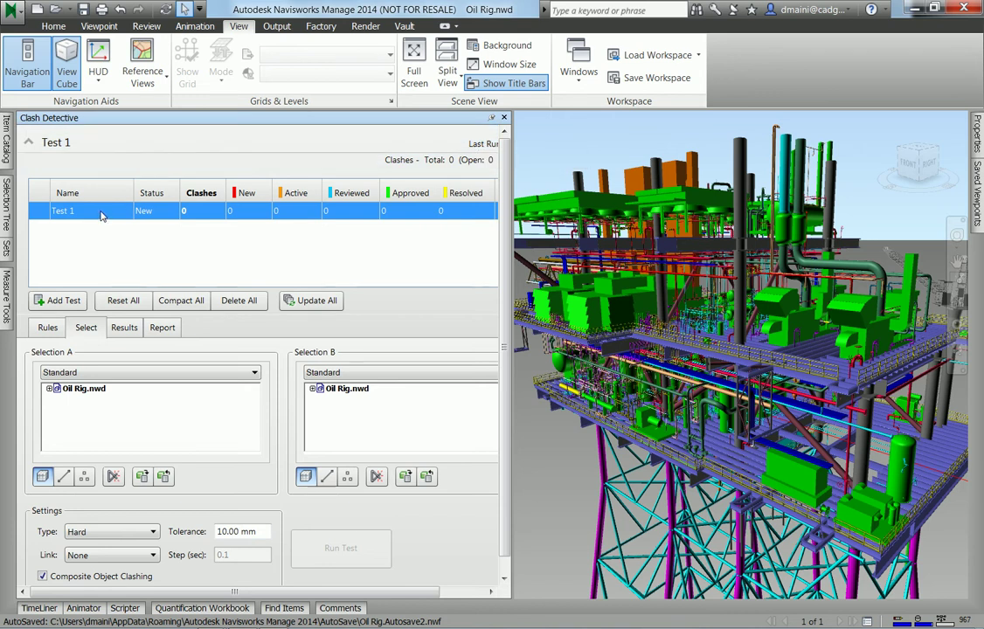
left_click(88, 210)
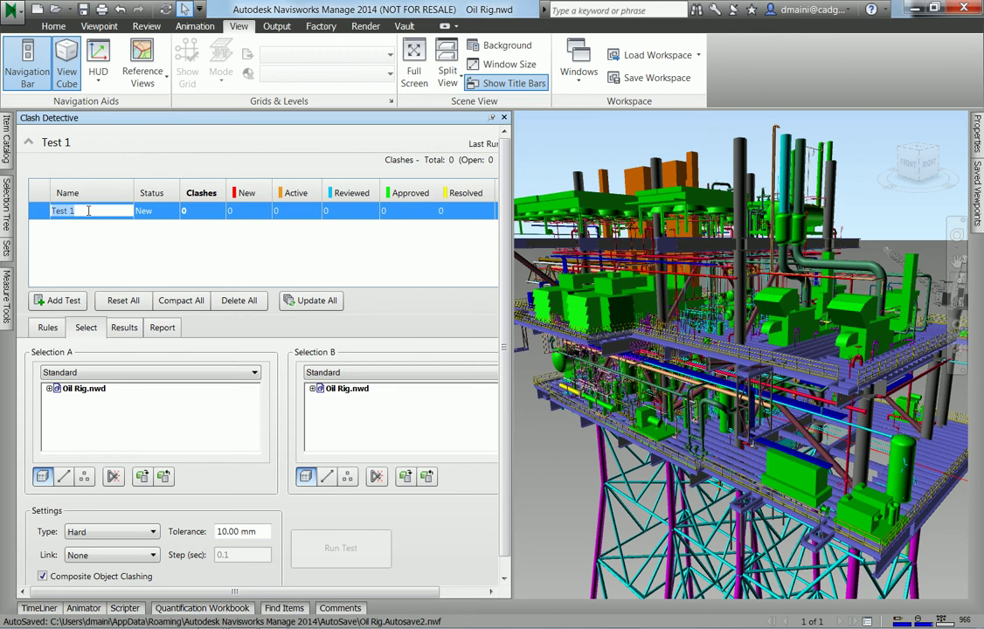
type("Pipes V Structure")
key("Return")
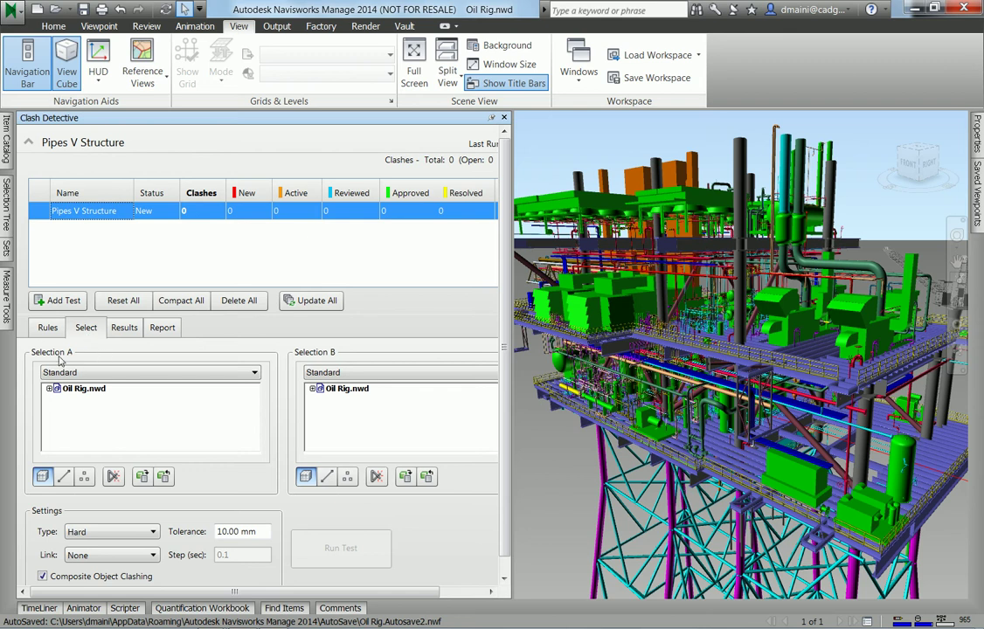
Step: List both selections by Sets, choosing Pipes for Selection A and Structures for Selection B
left_click(153, 377)
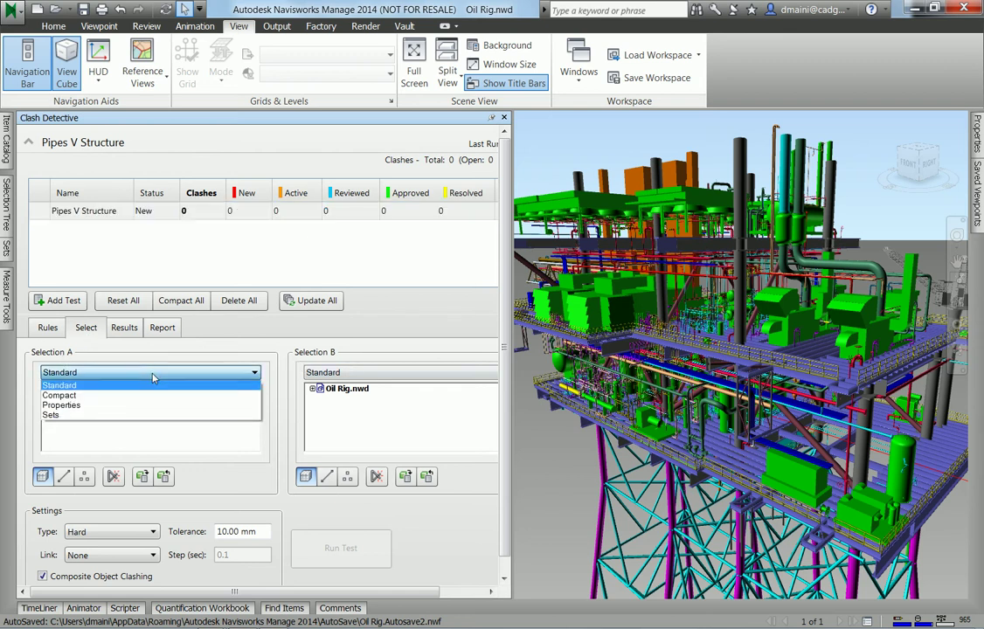
left_click(60, 415)
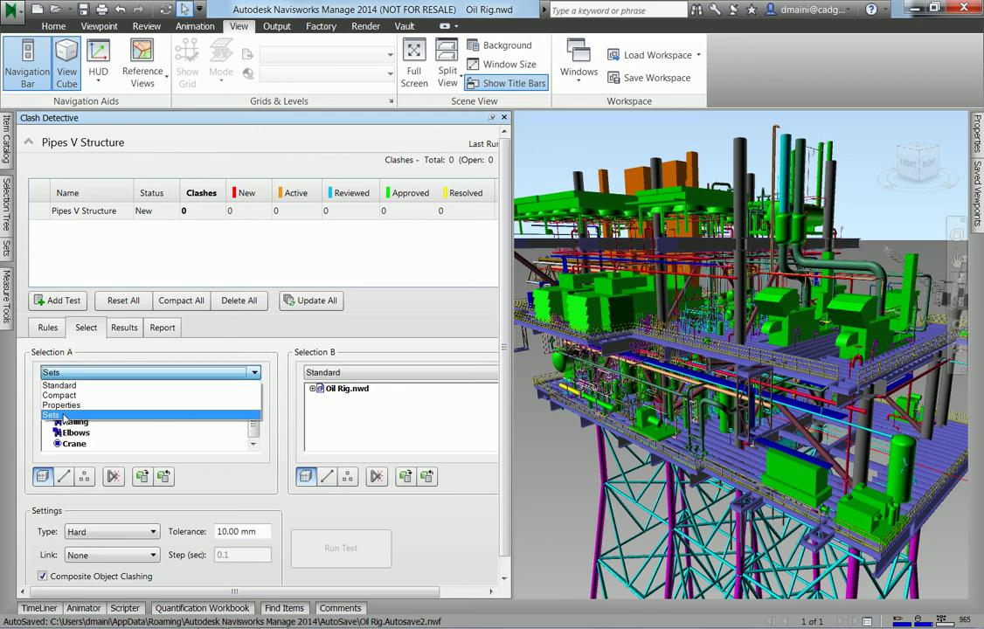
left_click(325, 372)
left_click(322, 415)
left_click_drag(253, 423, 253, 405)
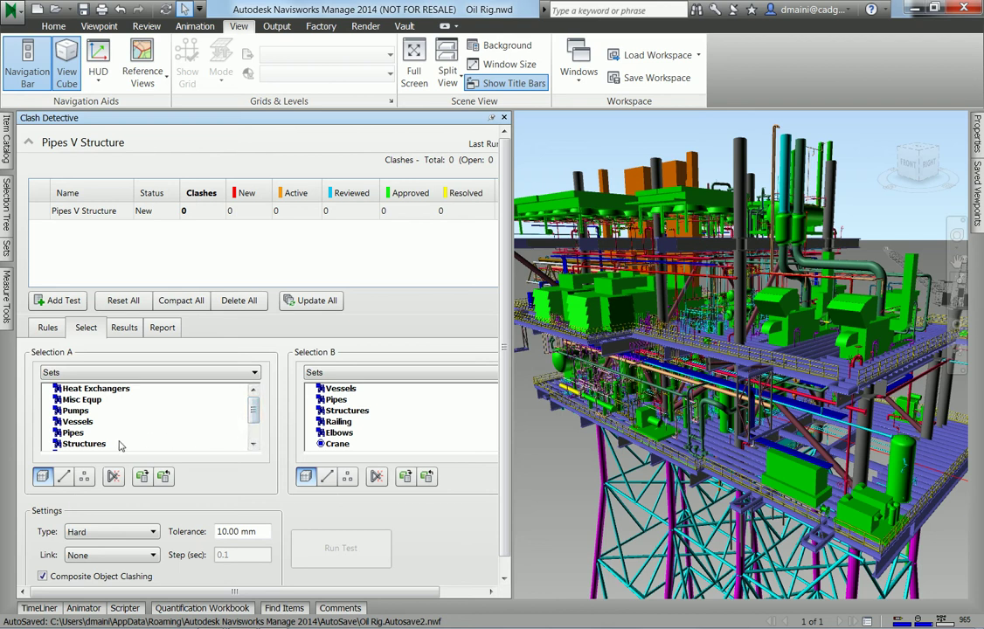
left_click(73, 432)
left_click(361, 412)
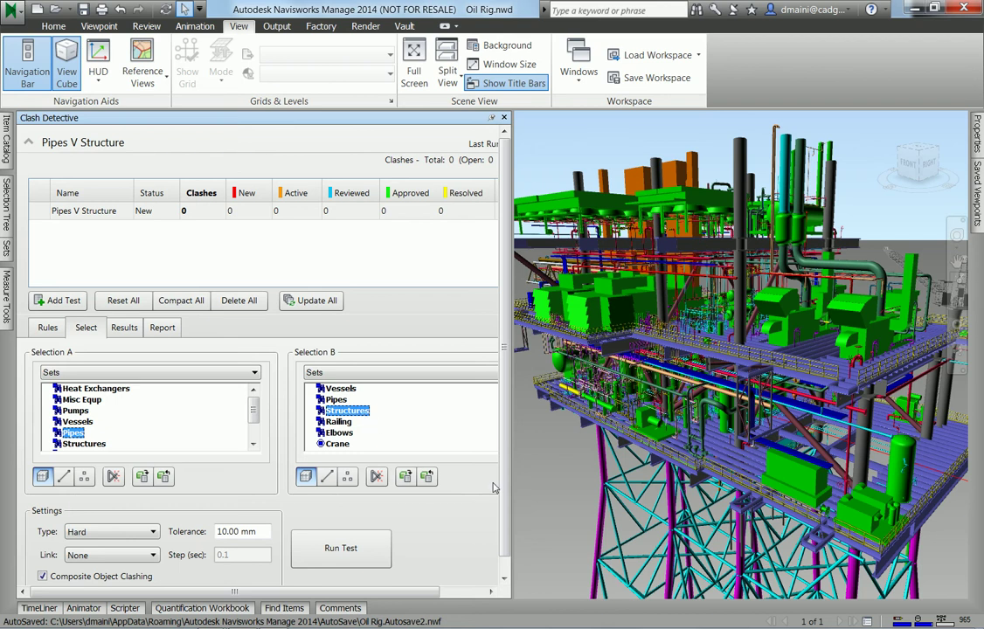
Step: Keep the clash type set to Hard
scroll(439, 411, "down", 1)
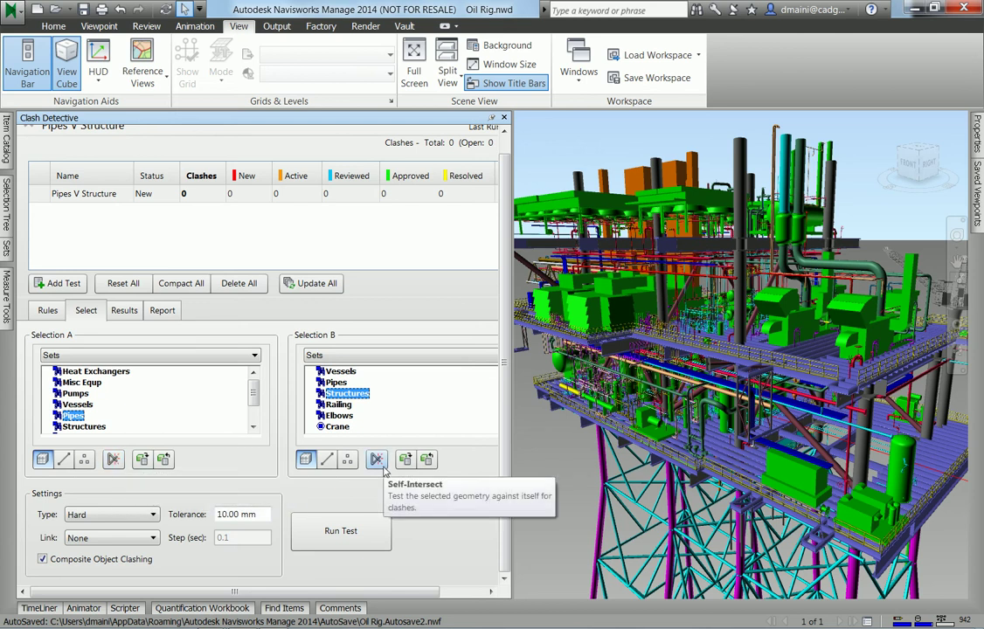
scroll(144, 518, "up", 1)
left_click(146, 530)
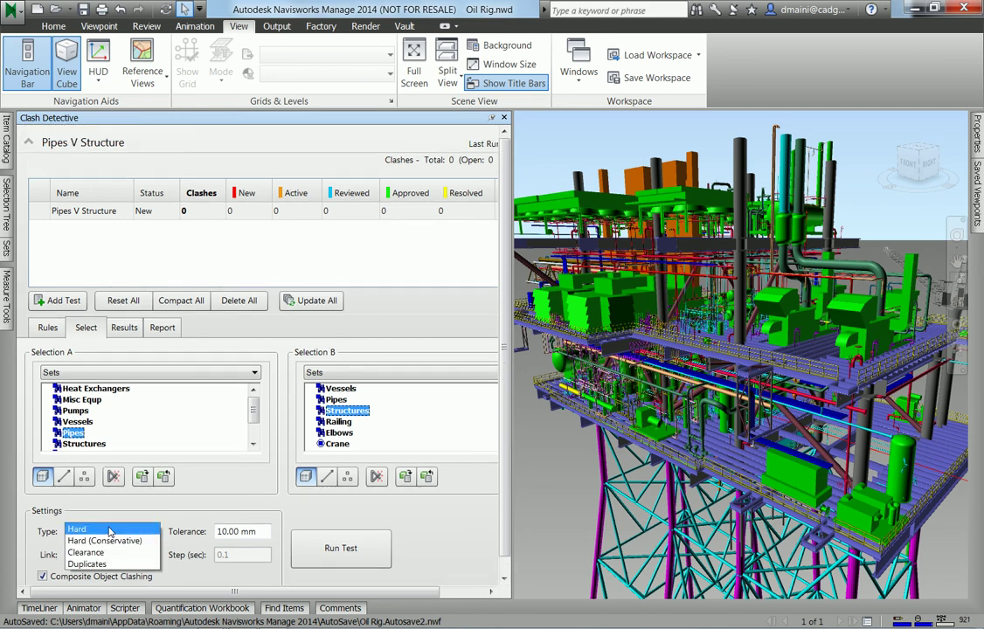
left_click(157, 519)
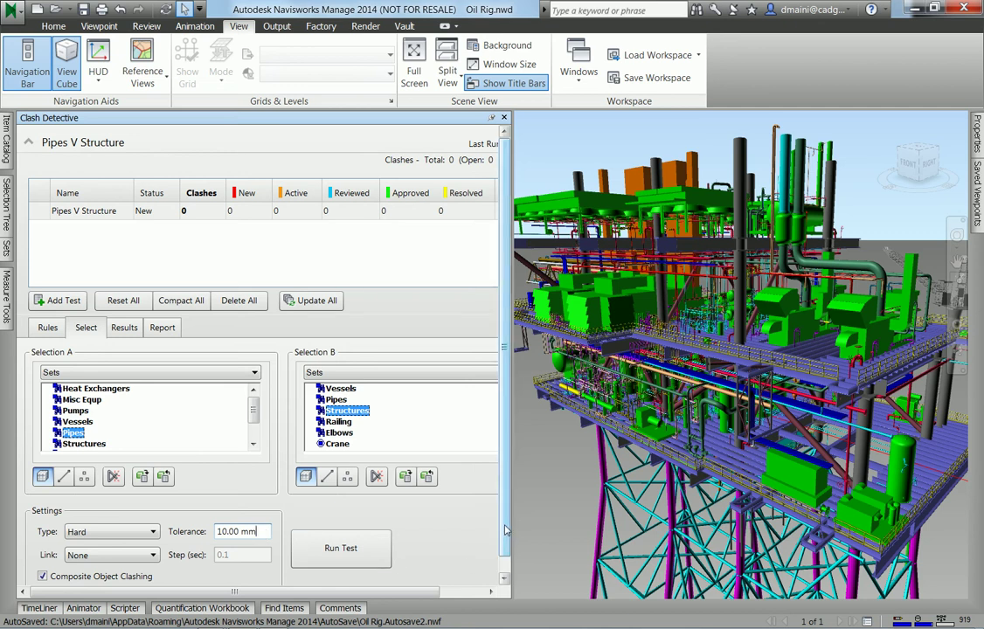
scroll(504, 554, "down", 1)
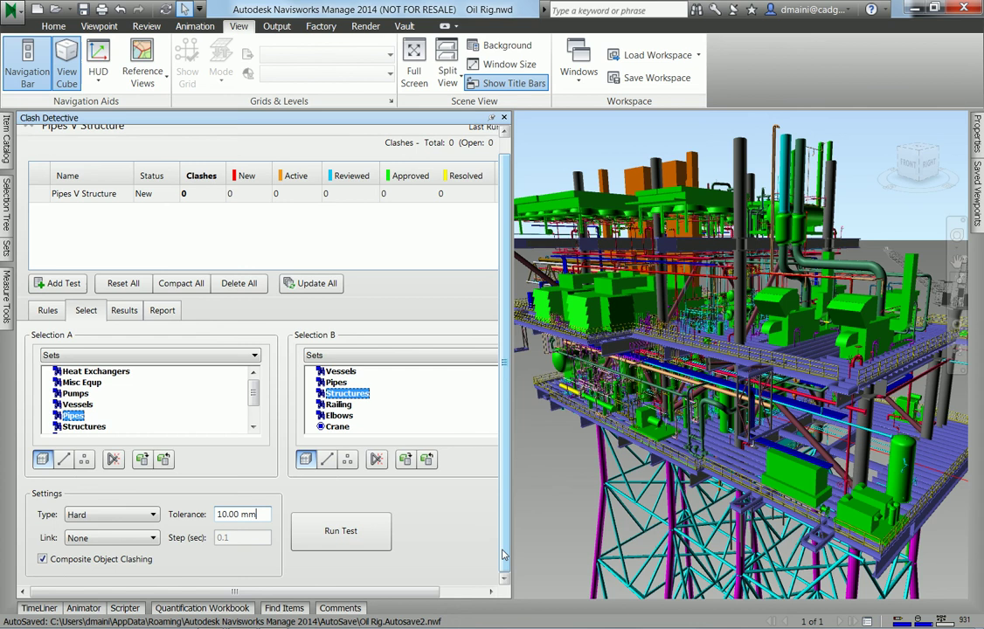
Step: Run the test, producing 20 clashes, and step through Clash2, 3 and 4 to Clash6
left_click(338, 535)
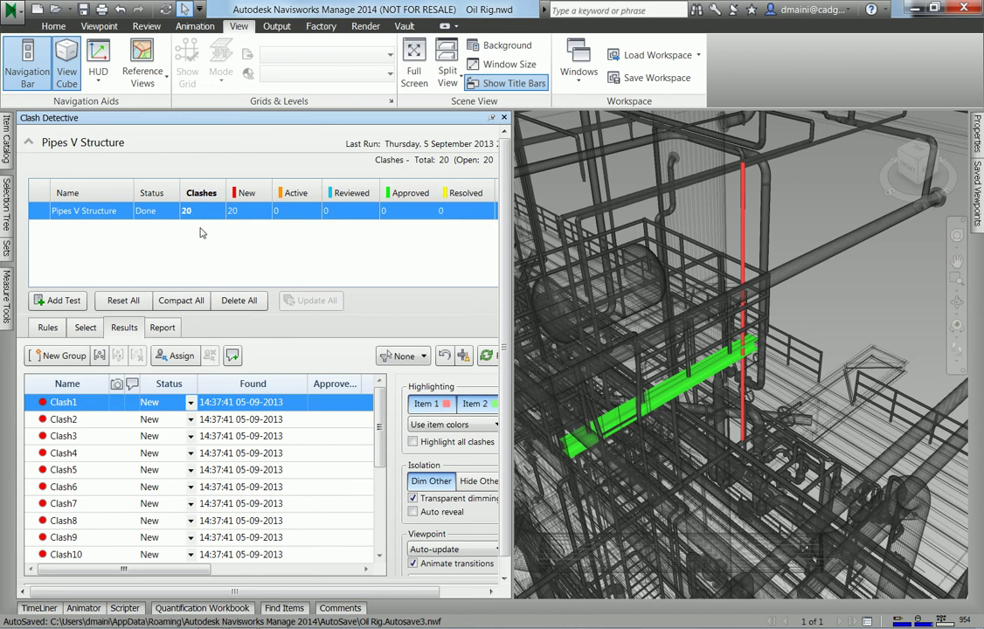
left_click(83, 145)
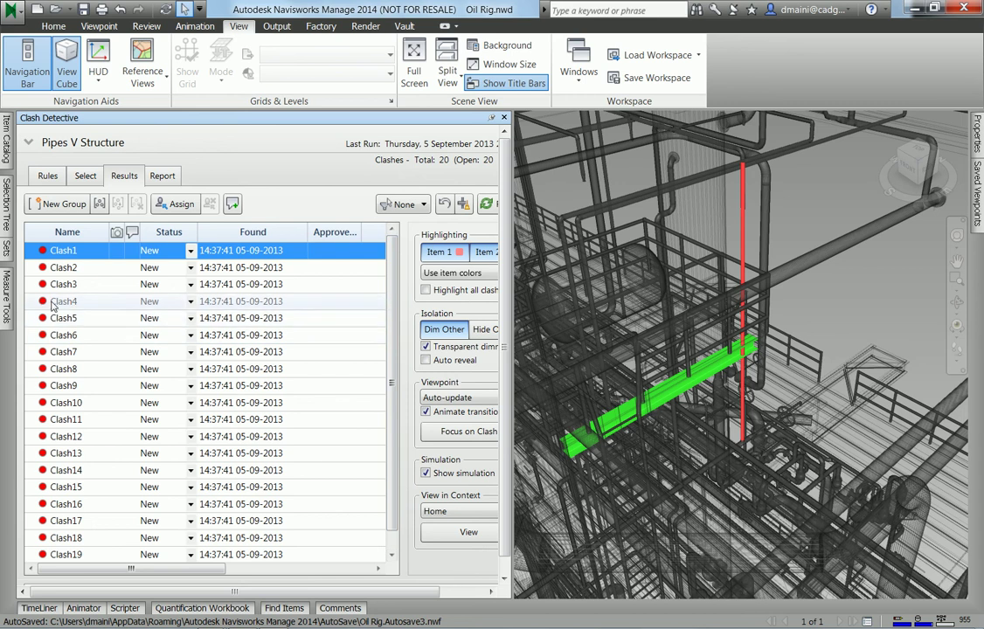
left_click(70, 268)
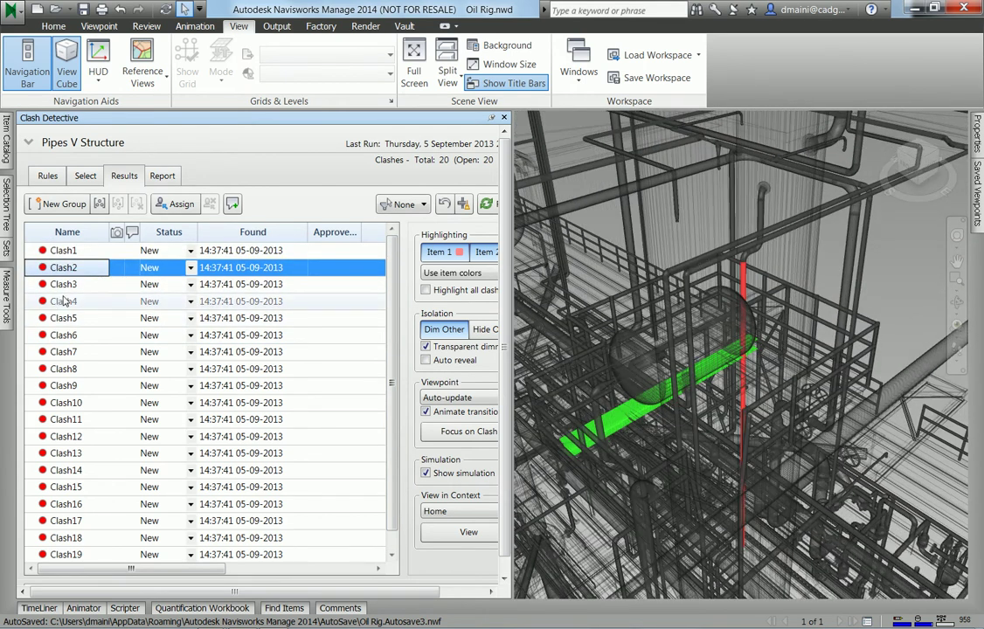
left_click(73, 288)
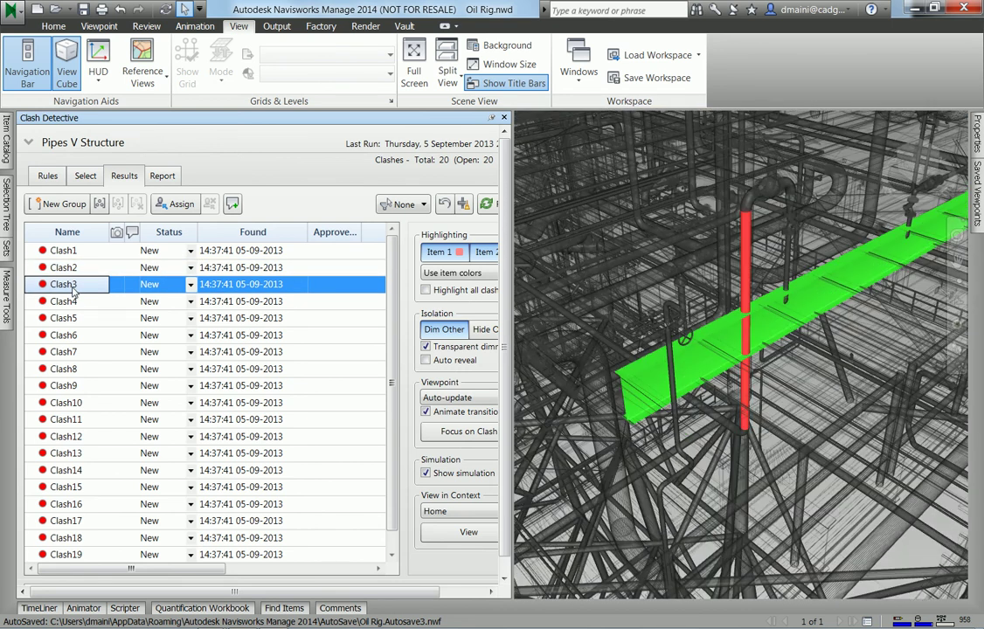
left_click(69, 302)
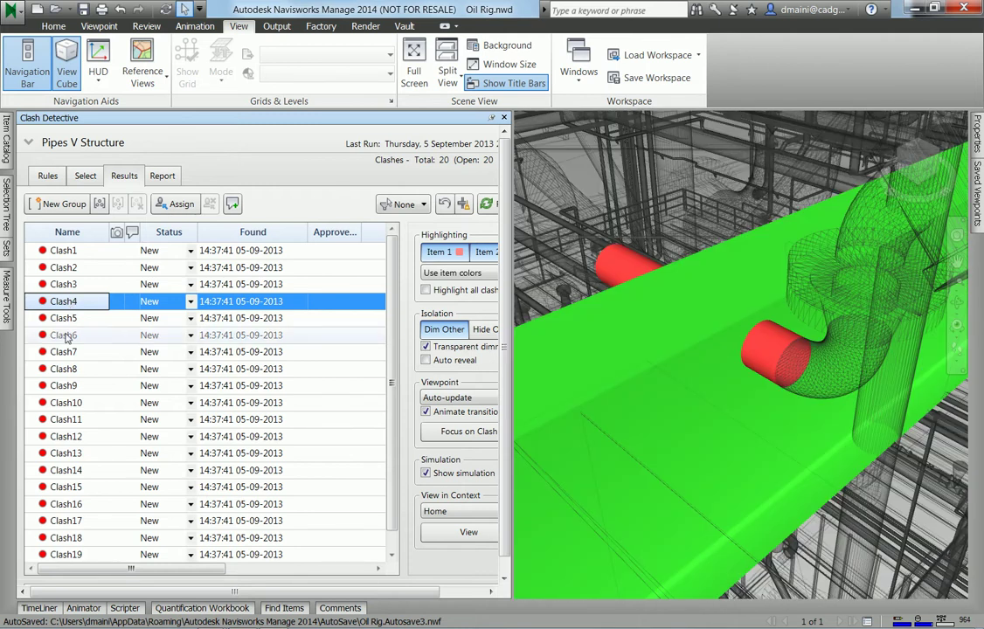
left_click(66, 337)
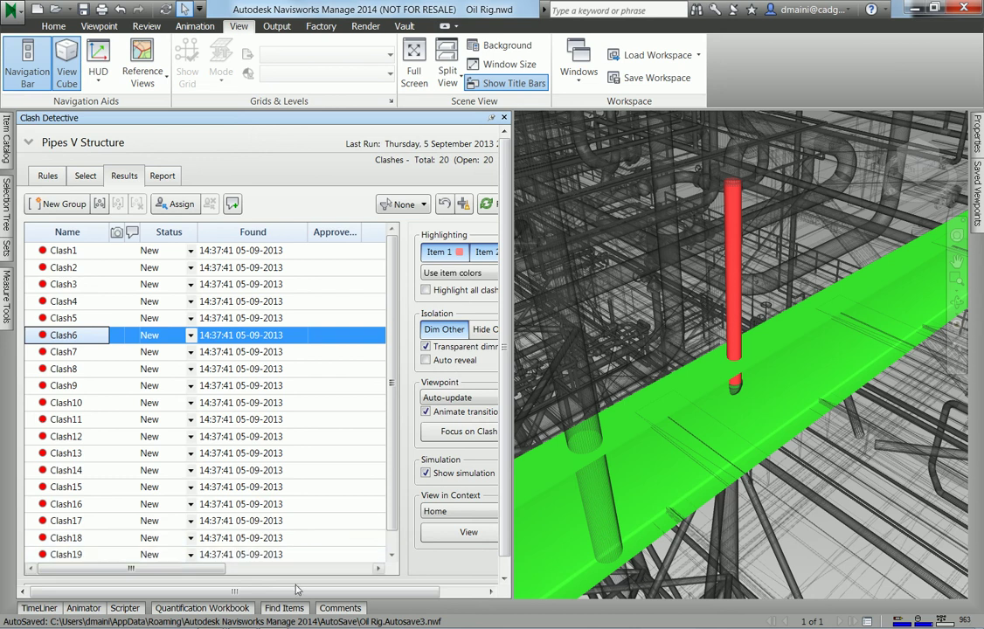
left_click_drag(306, 593, 356, 603)
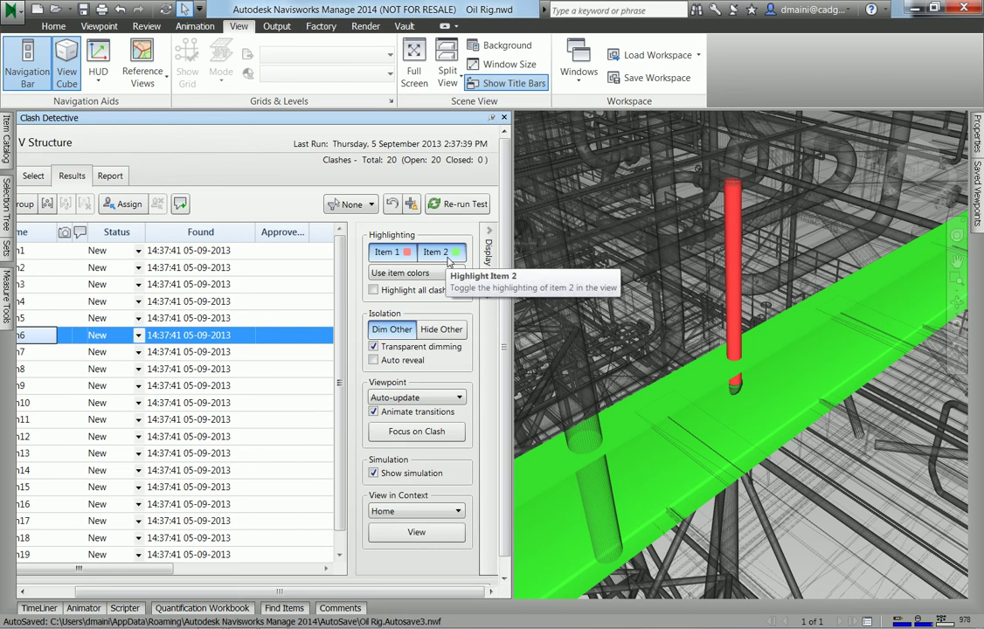
left_click(445, 257)
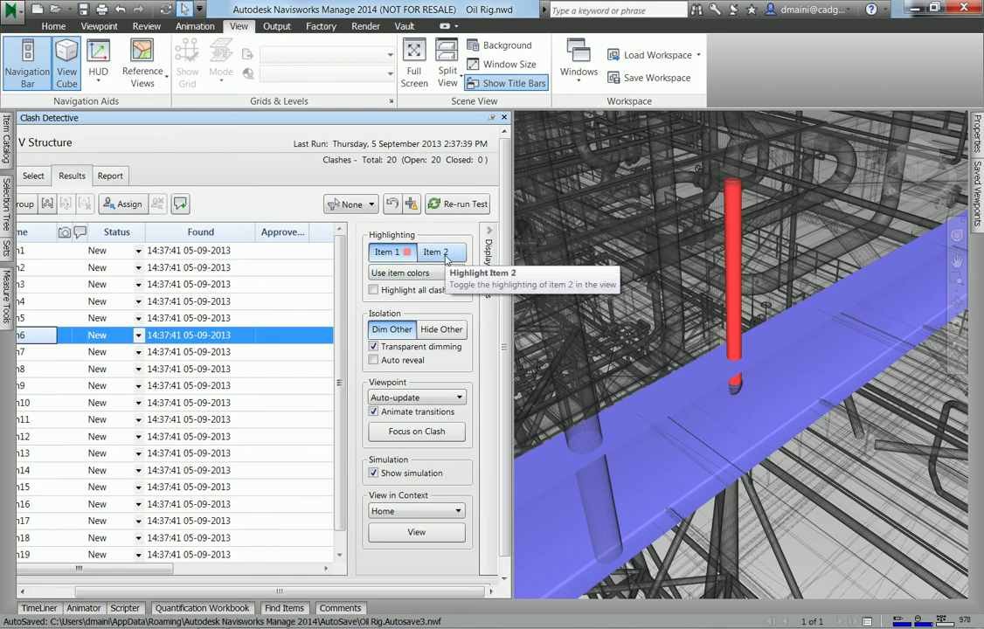
left_click(446, 255)
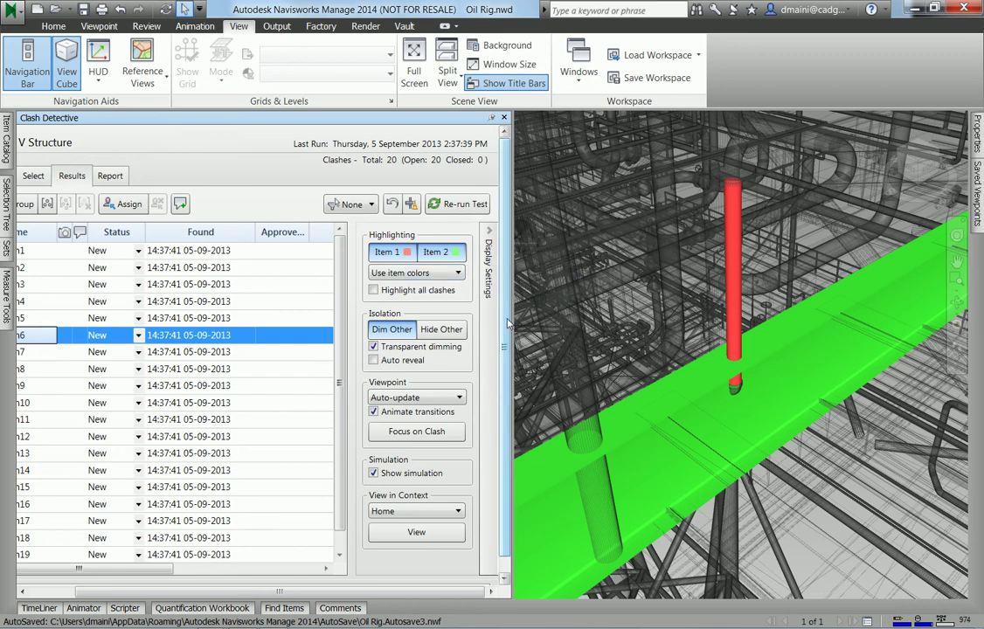
scroll(422, 302, "down", 1)
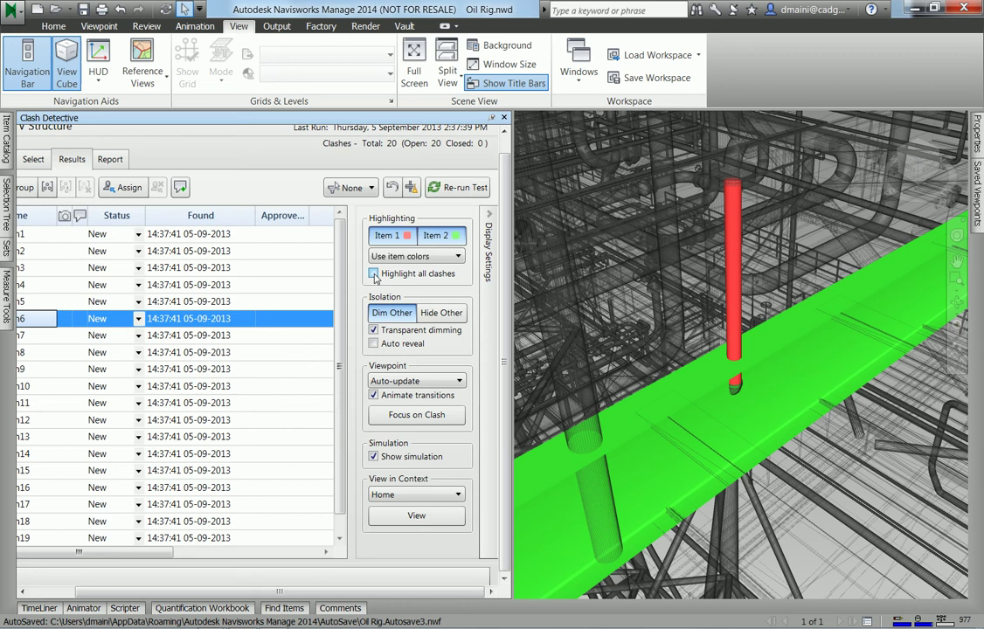
left_click_drag(505, 366, 505, 367)
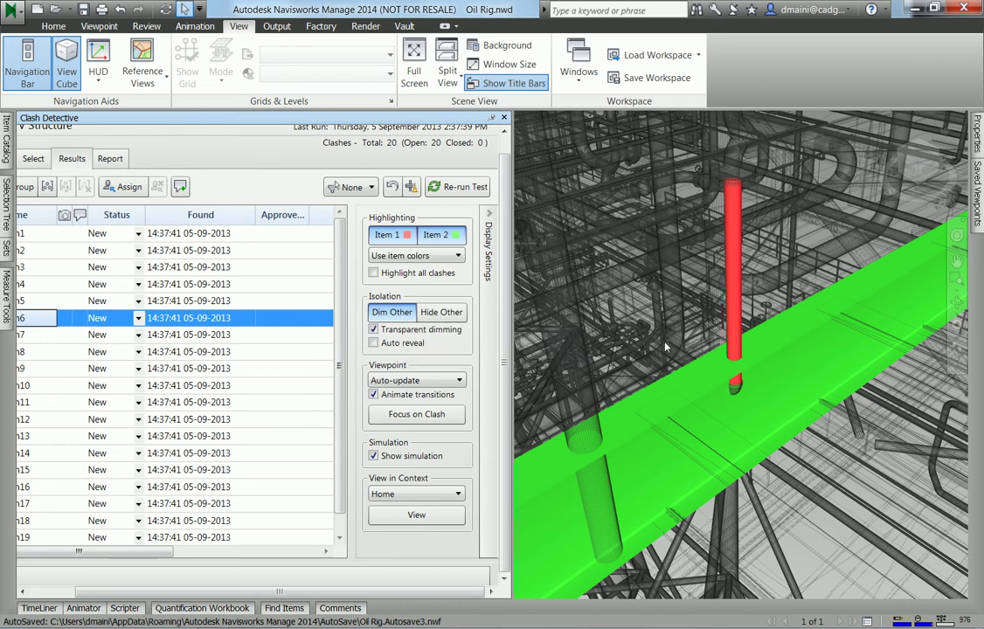
left_click(393, 313)
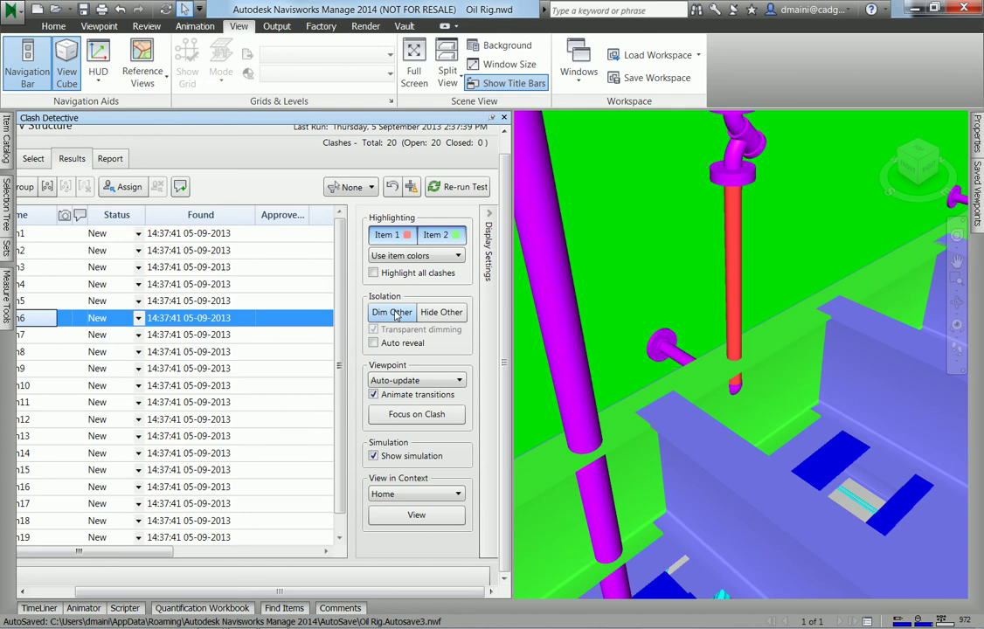
left_click(393, 313)
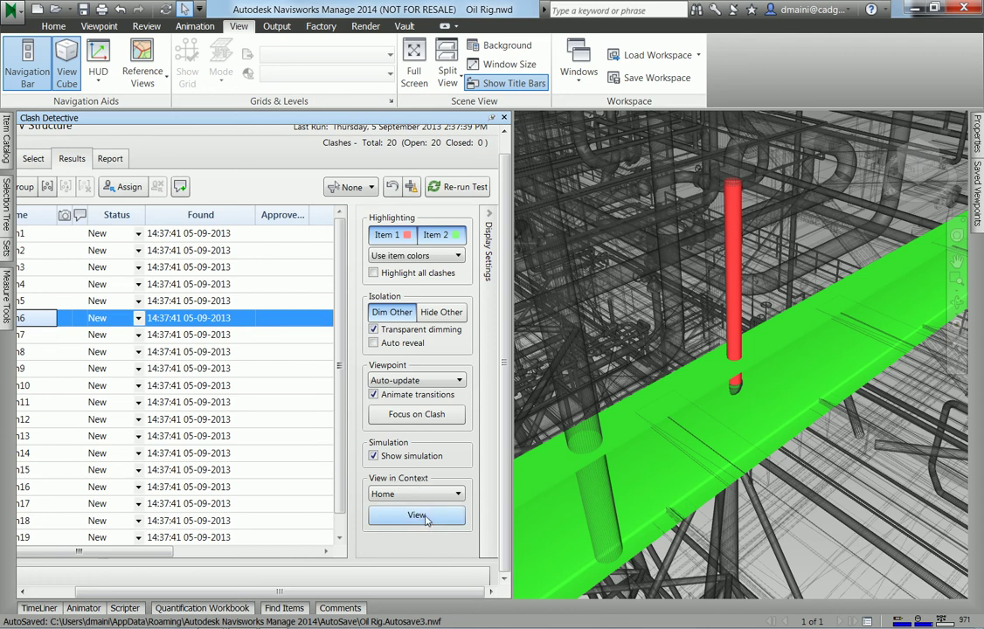
left_click(425, 517)
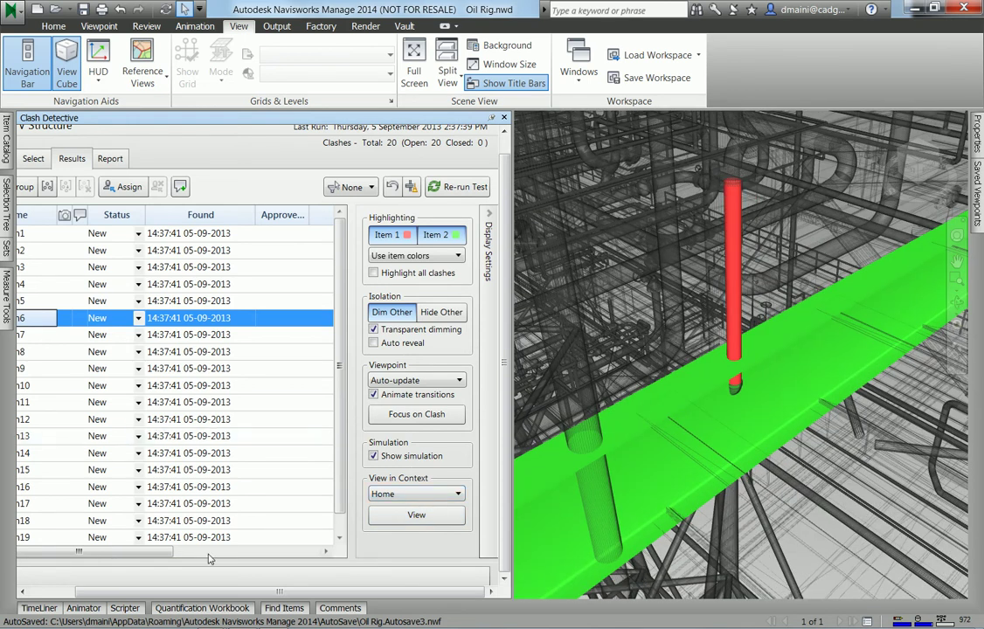
Step: After viewing Clash8, assign Clash6 to the assignee with a note to check and fix the structure model
left_click_drag(193, 597, 141, 596)
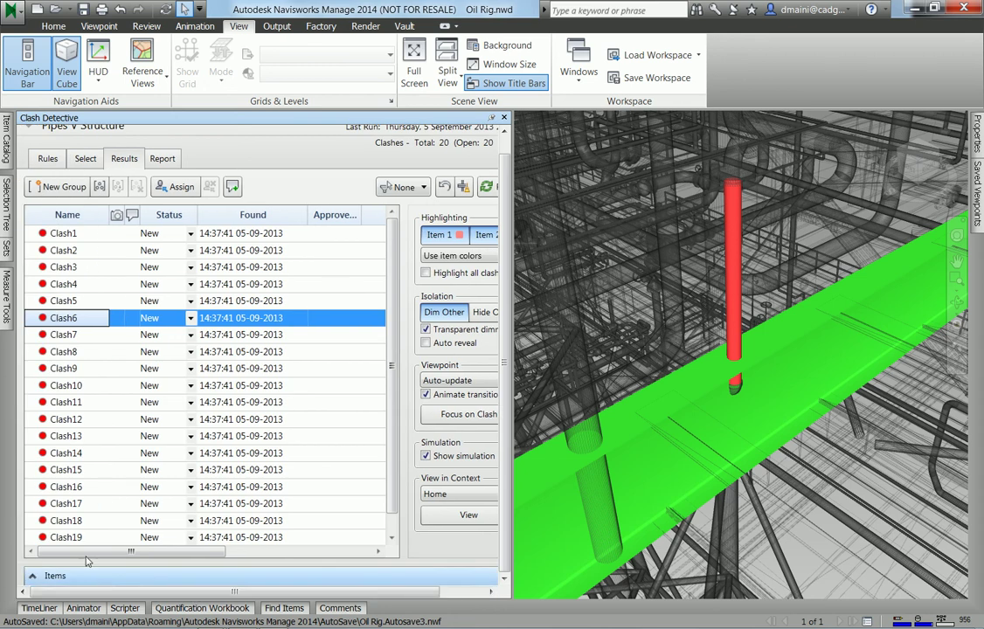
left_click(68, 353)
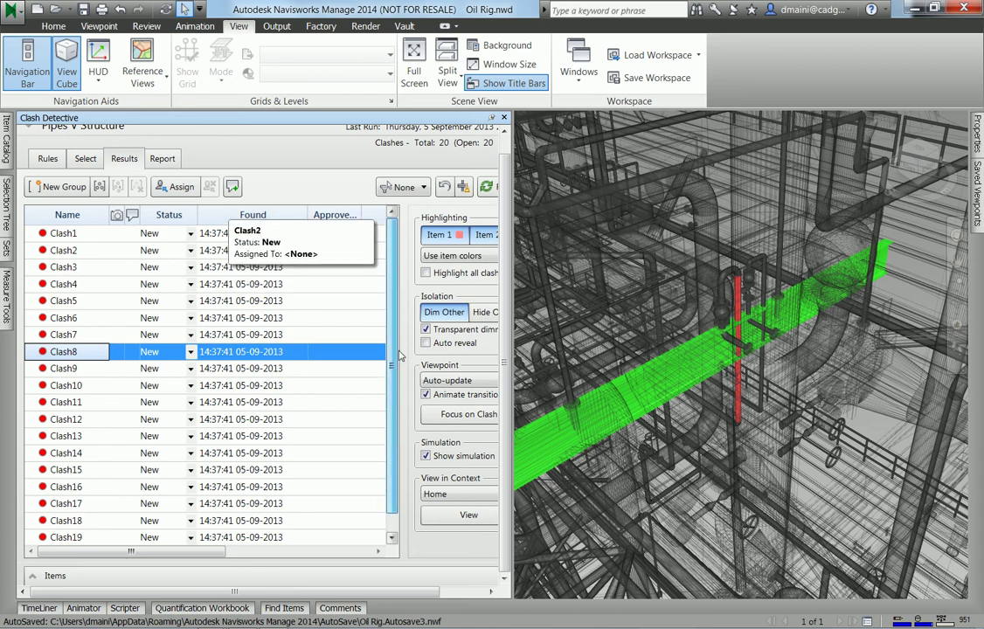
right_click(66, 320)
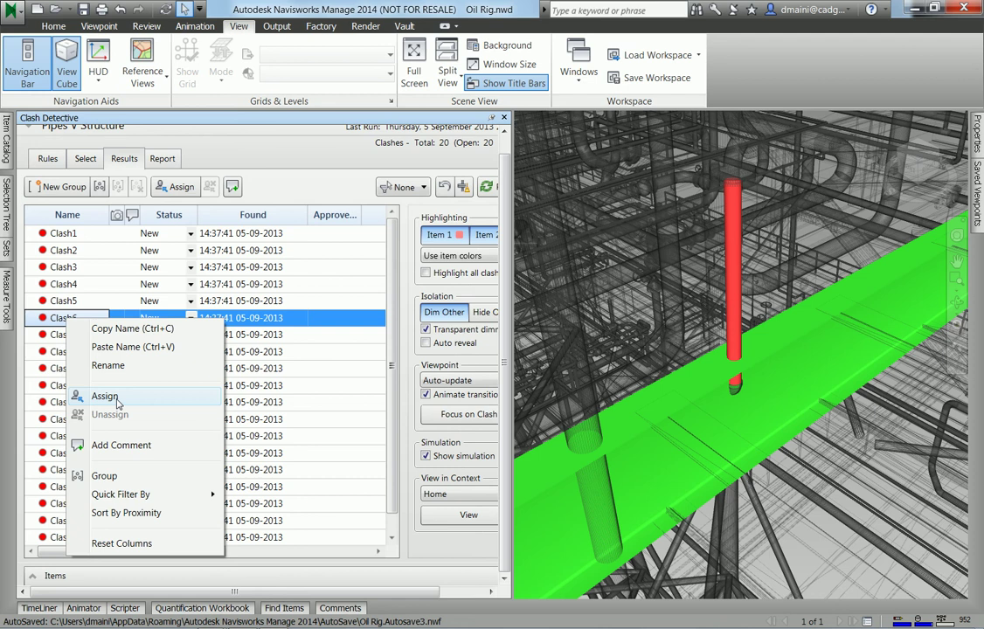
left_click(105, 397)
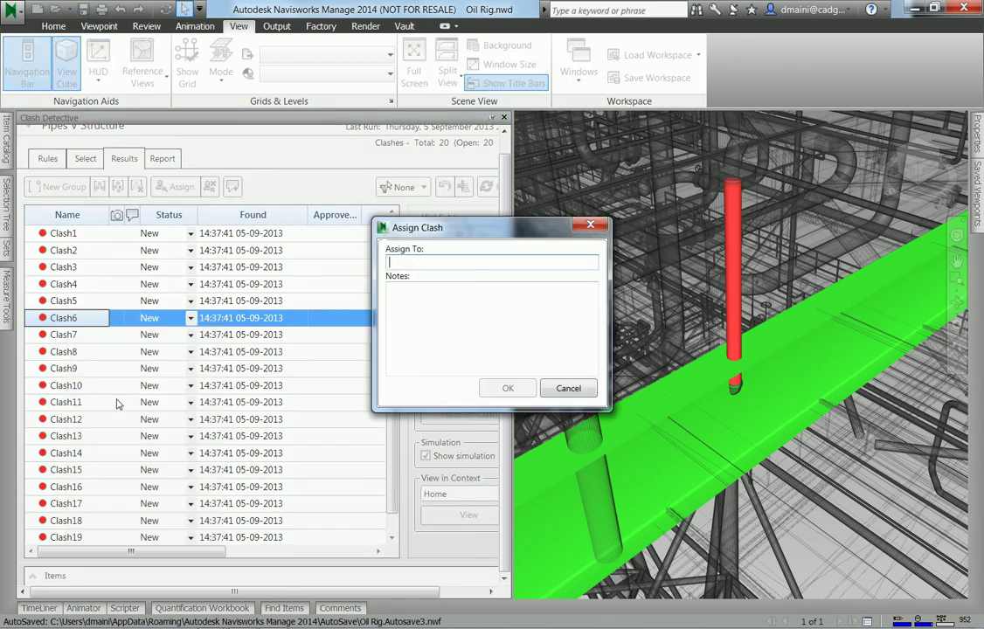
type("Bruce")
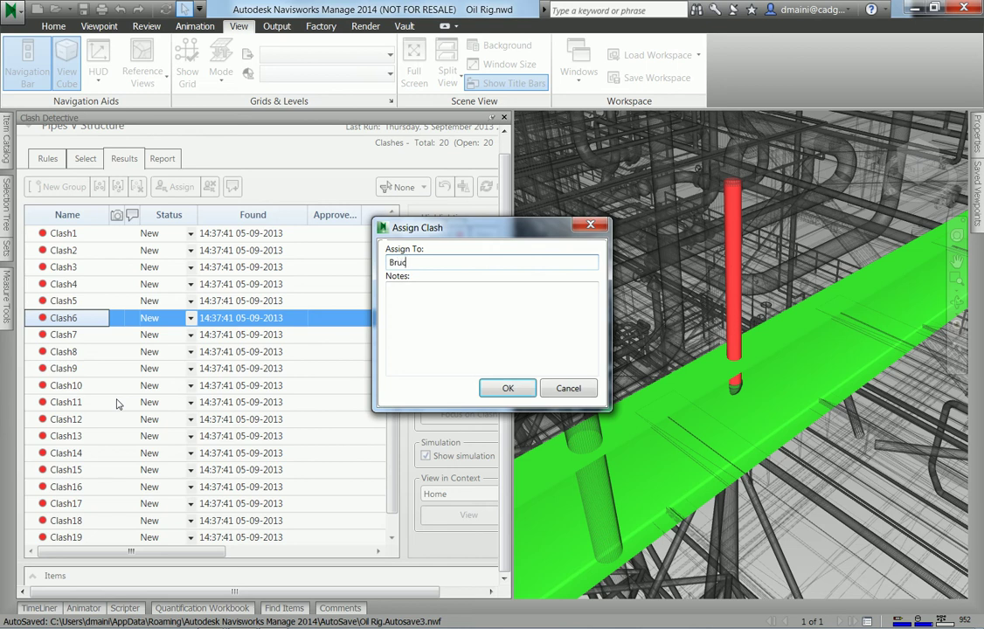
key("Tab")
type("Mate could")
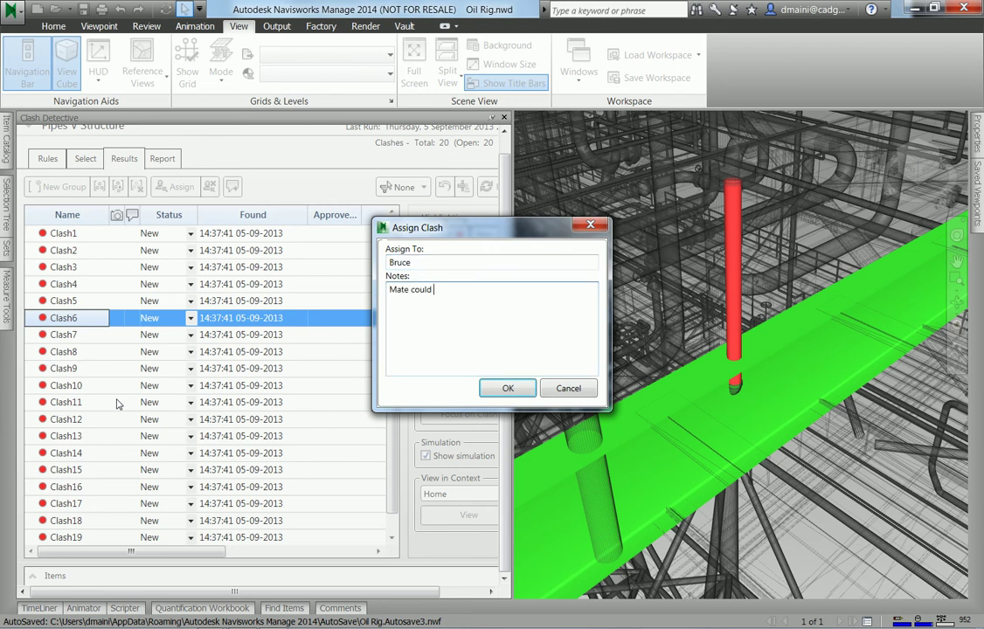
type(" you please look at this structure model and see")
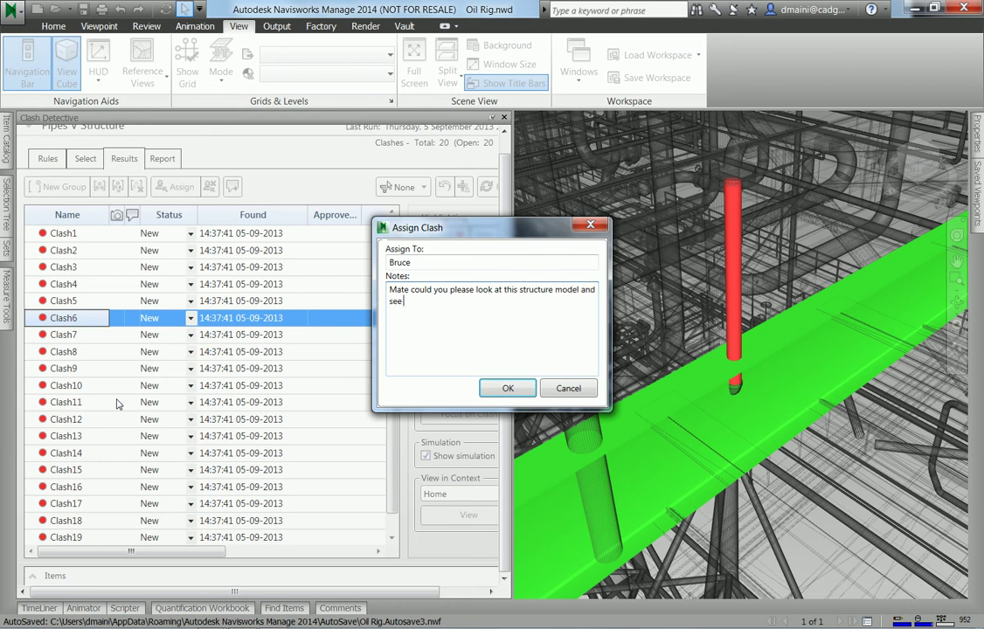
type(" what needs to be done to fix thes")
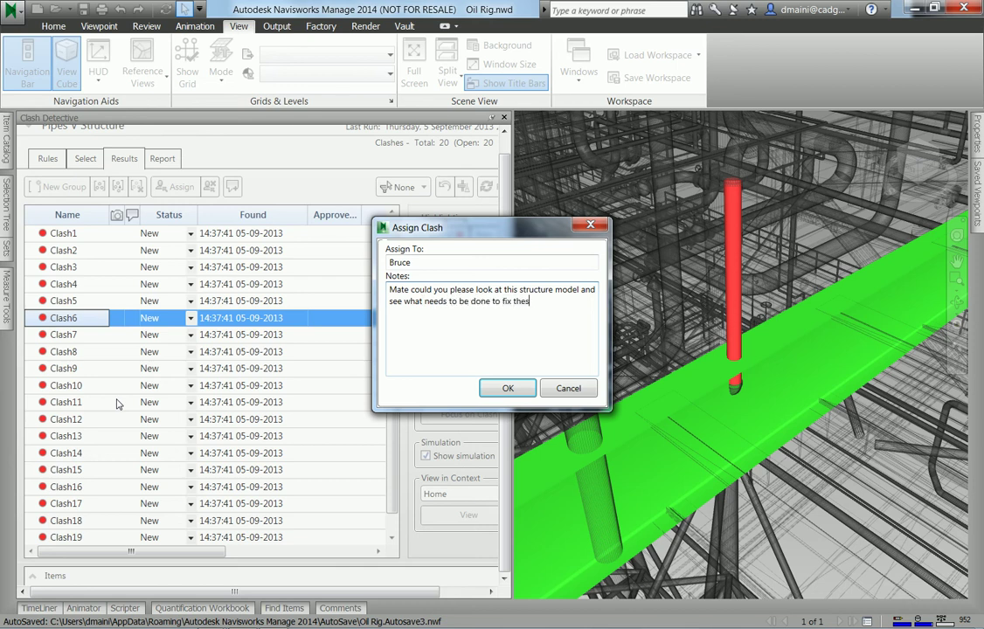
type("e clashes.")
left_click(507, 389)
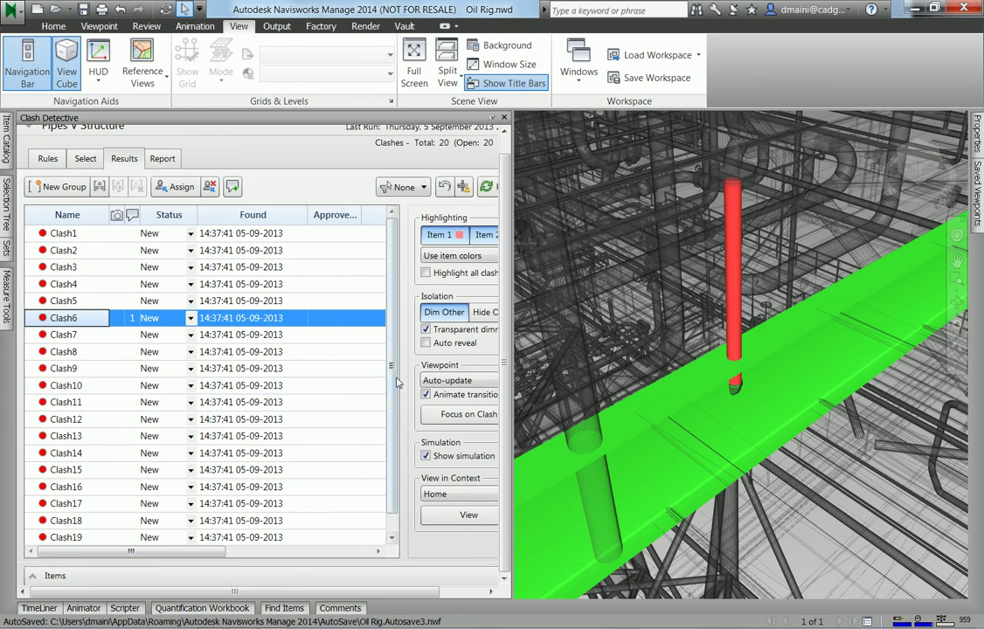
scroll(367, 448, "down", 1)
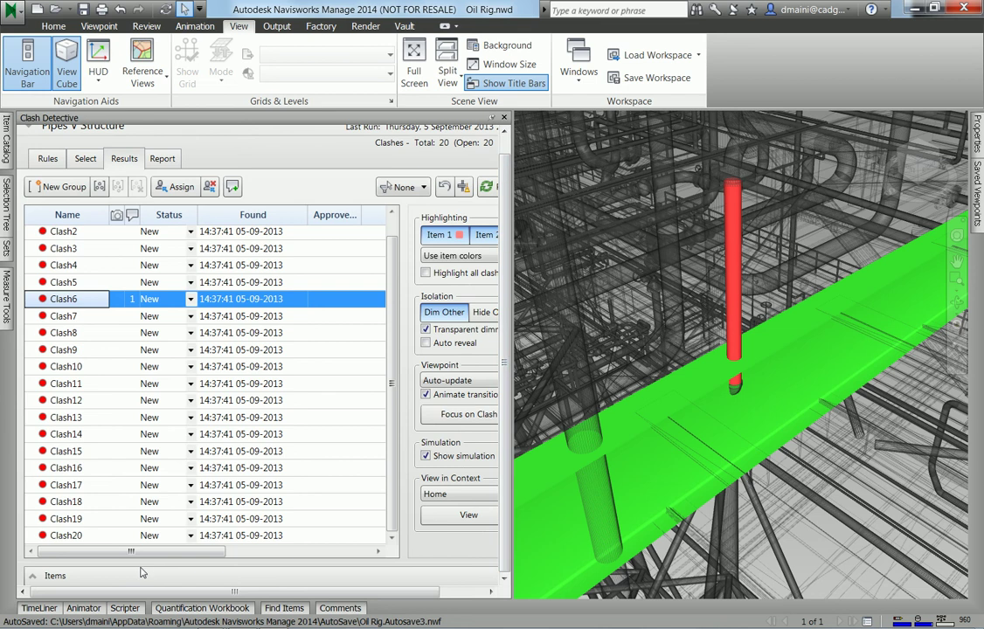
Step: Expand the Items panel and reveal the 3D-PIP-103-F_GAS pipe and 3D-STR-005-MDBEAM beam entries
scroll(112, 584, "up", 1)
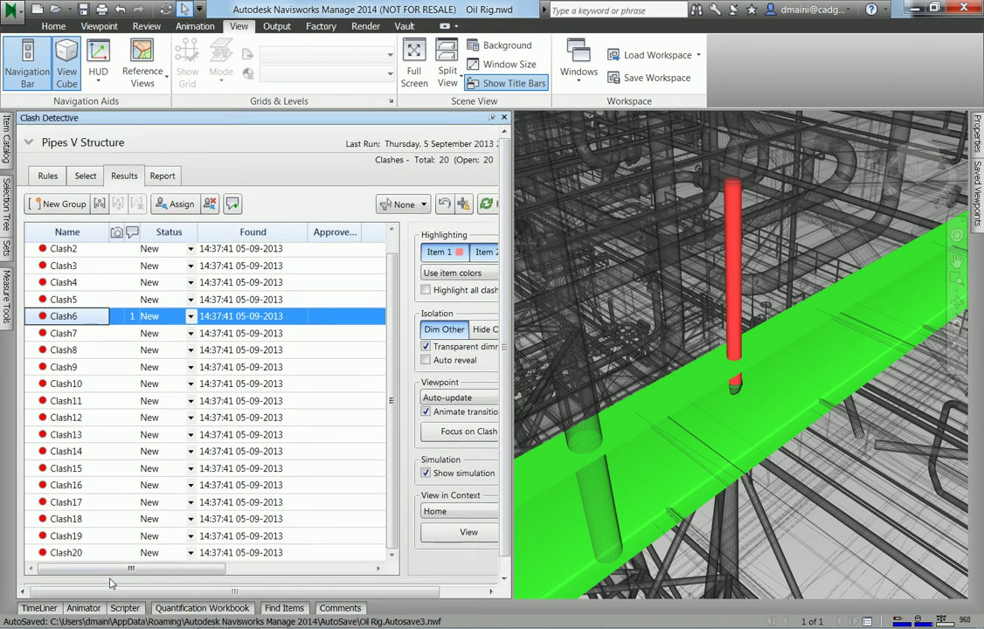
left_click_drag(512, 471, 505, 471)
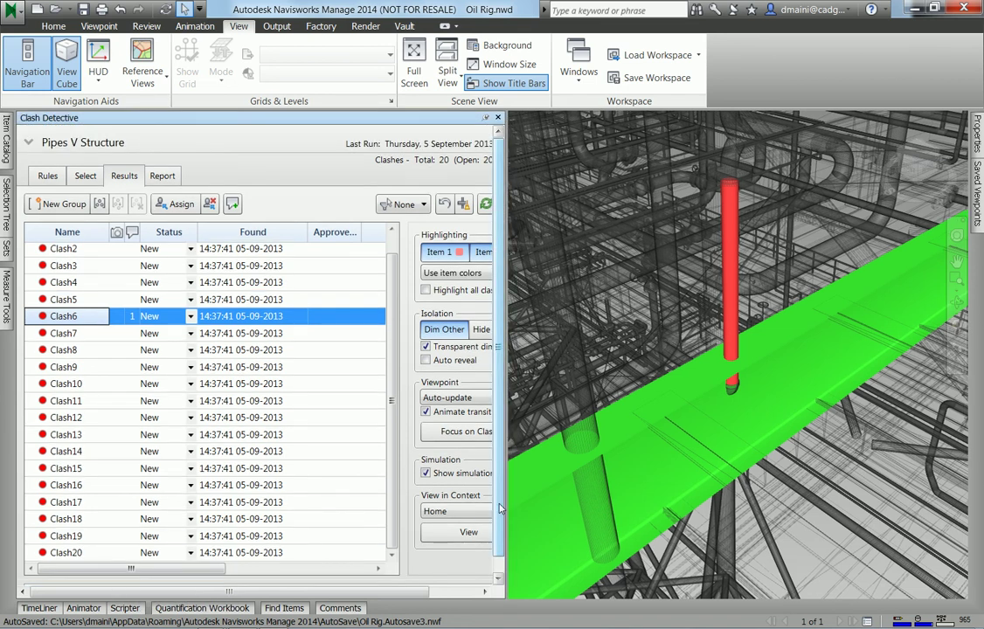
scroll(200, 571, "down", 1)
left_click(200, 571)
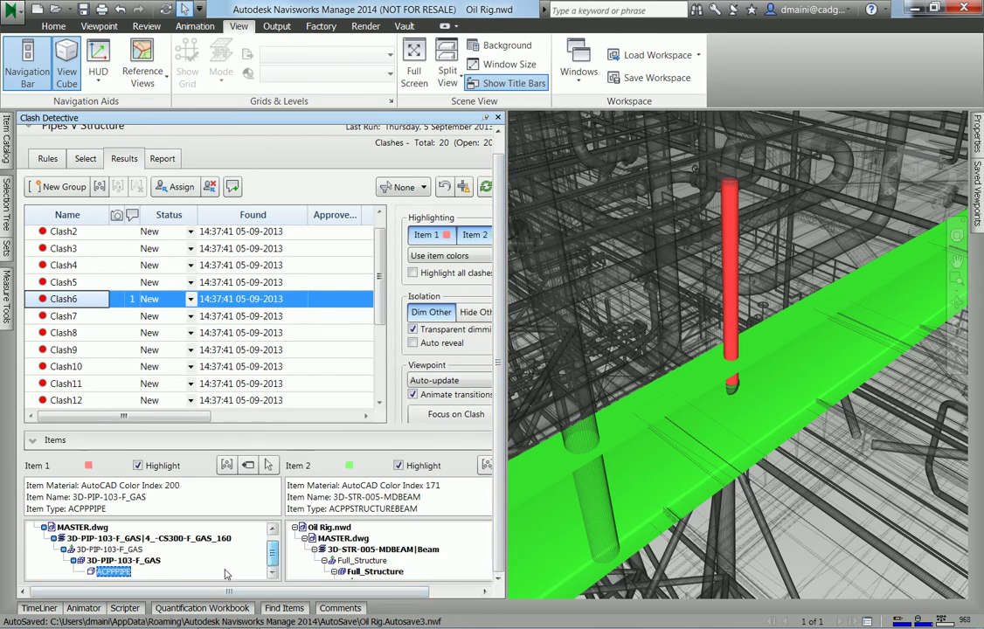
left_click(272, 563)
left_click_drag(387, 595, 445, 594)
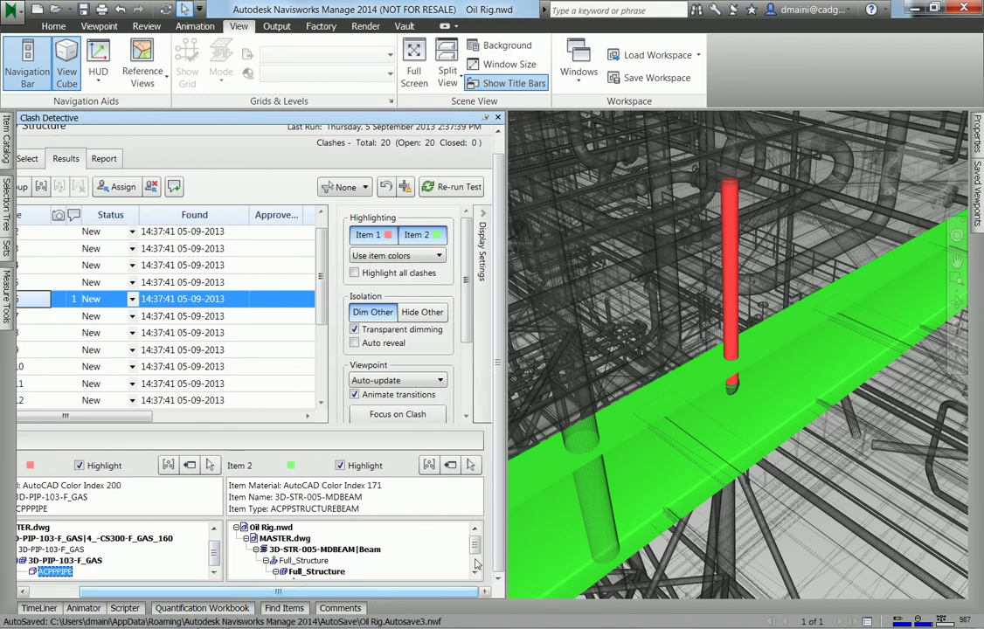
left_click(478, 564)
left_click(476, 572)
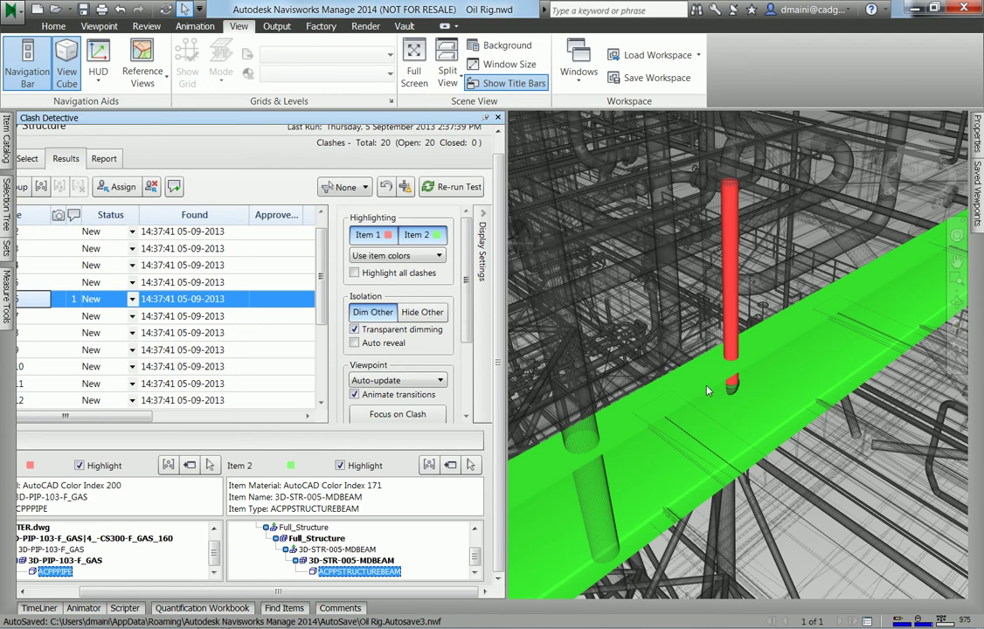
mouse_move(708, 391)
mouse_move(638, 387)
left_click(471, 466)
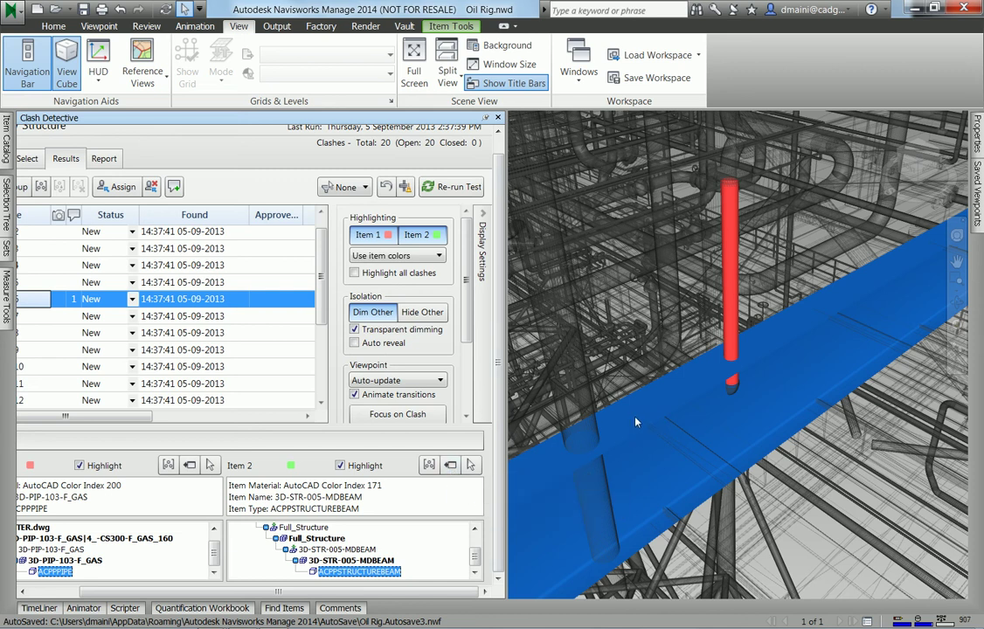
mouse_move(636, 422)
mouse_move(673, 405)
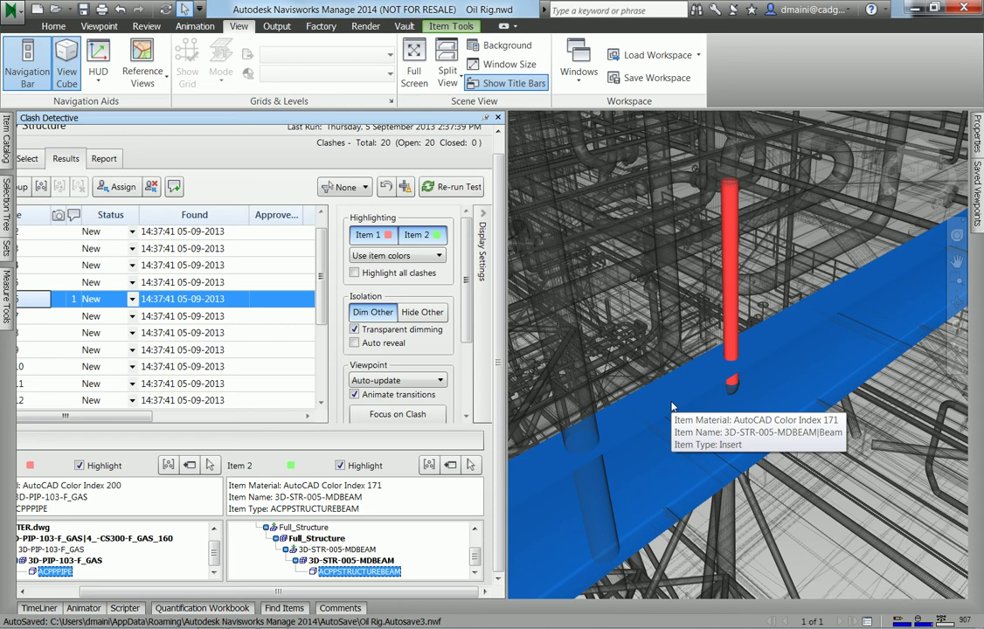
mouse_move(630, 451)
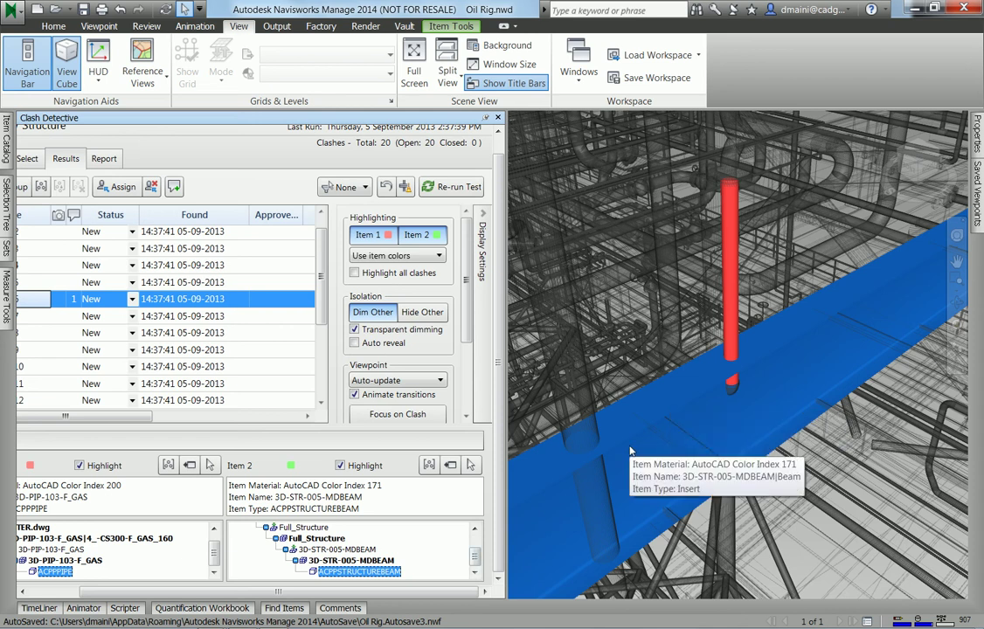
key("Escape")
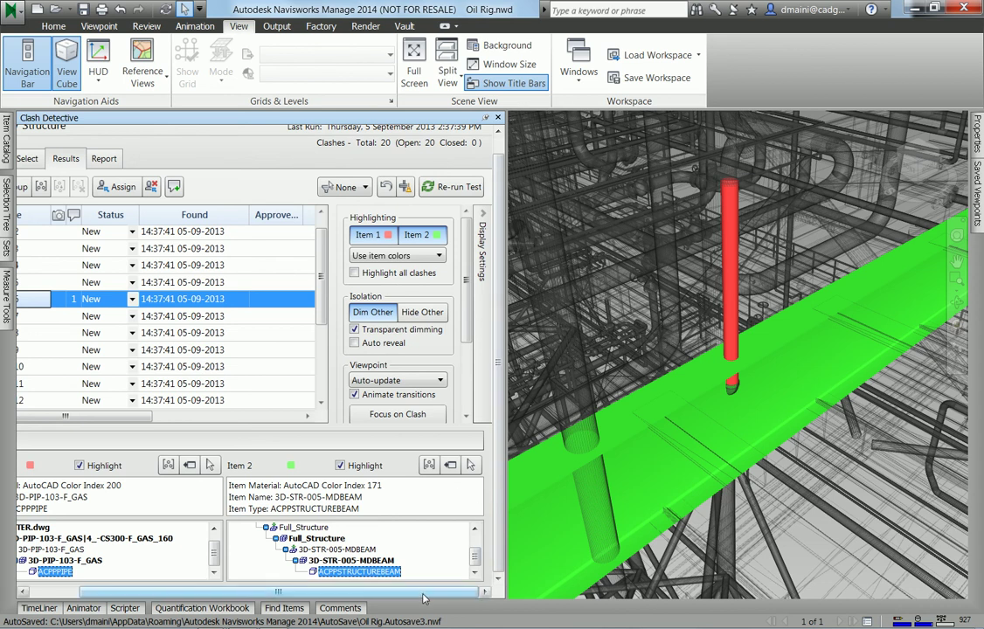
scroll(485, 524, "left", 2)
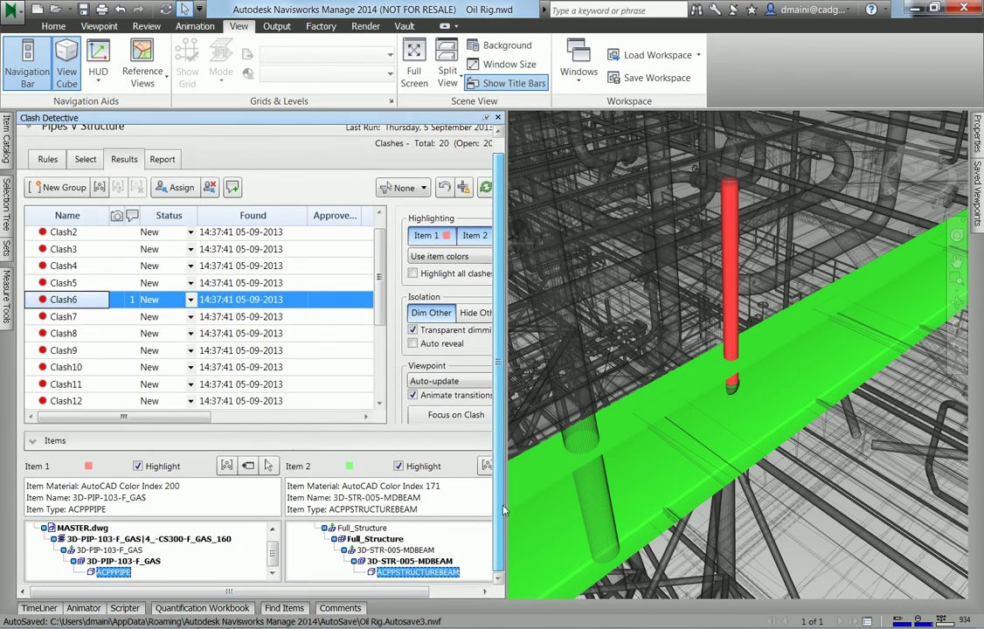
Step: Set Report Type to Current test with Report Format HTML (Tabular)
scroll(495, 533, "up", 1)
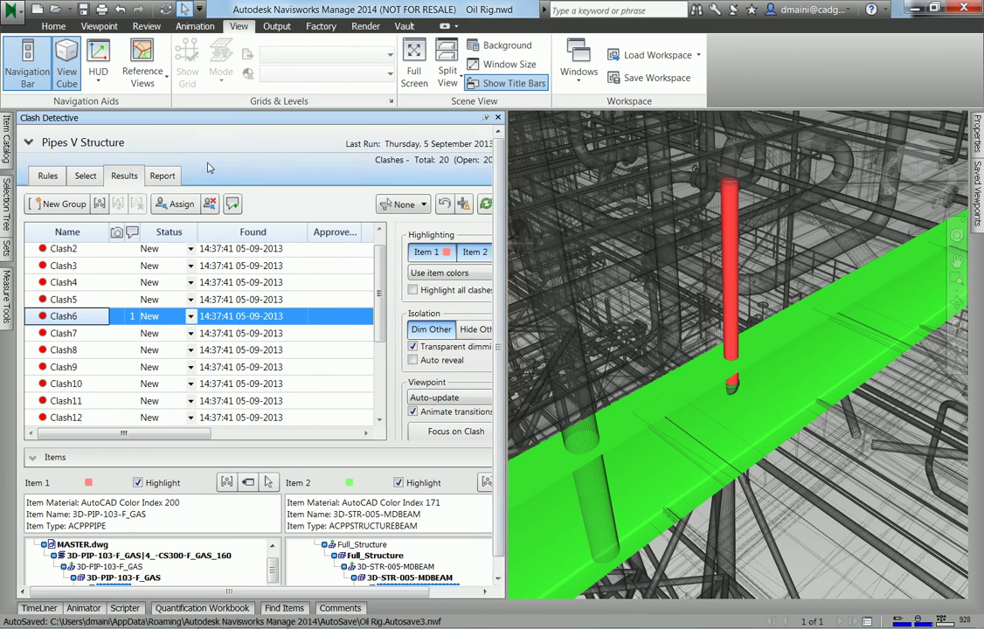
left_click(163, 178)
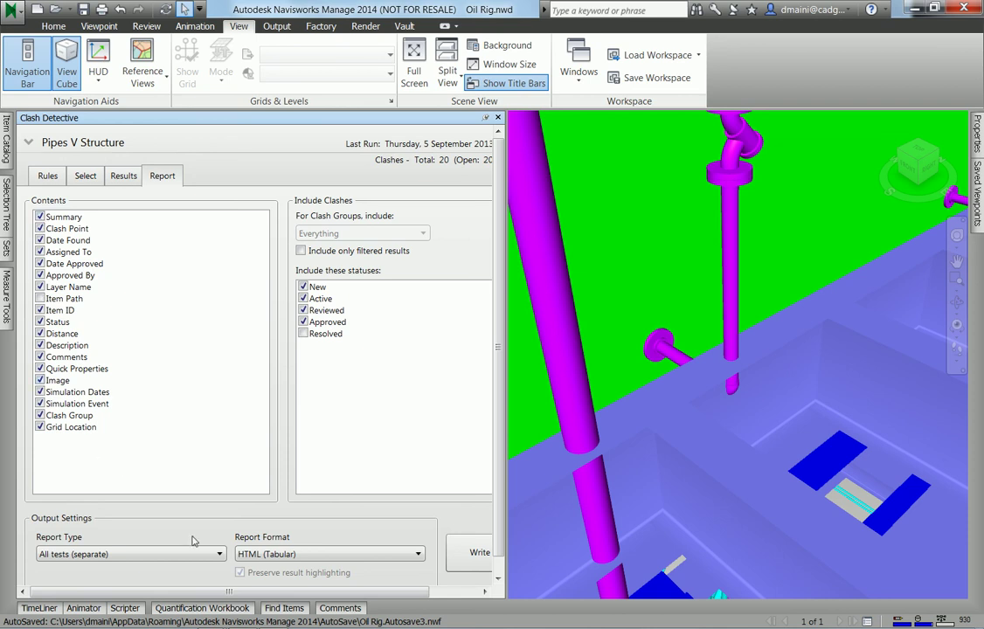
left_click(168, 561)
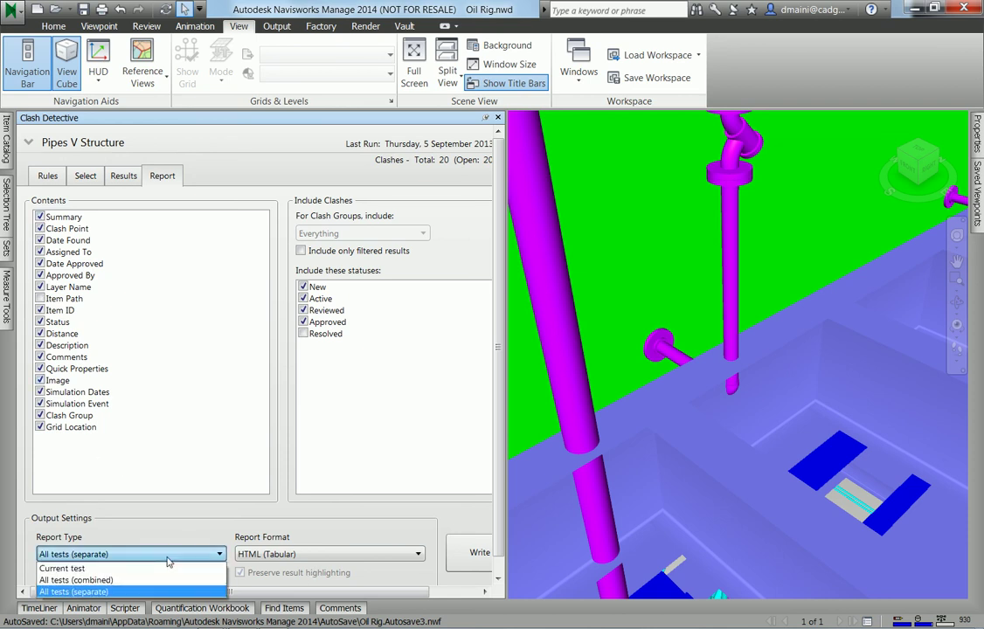
left_click(122, 568)
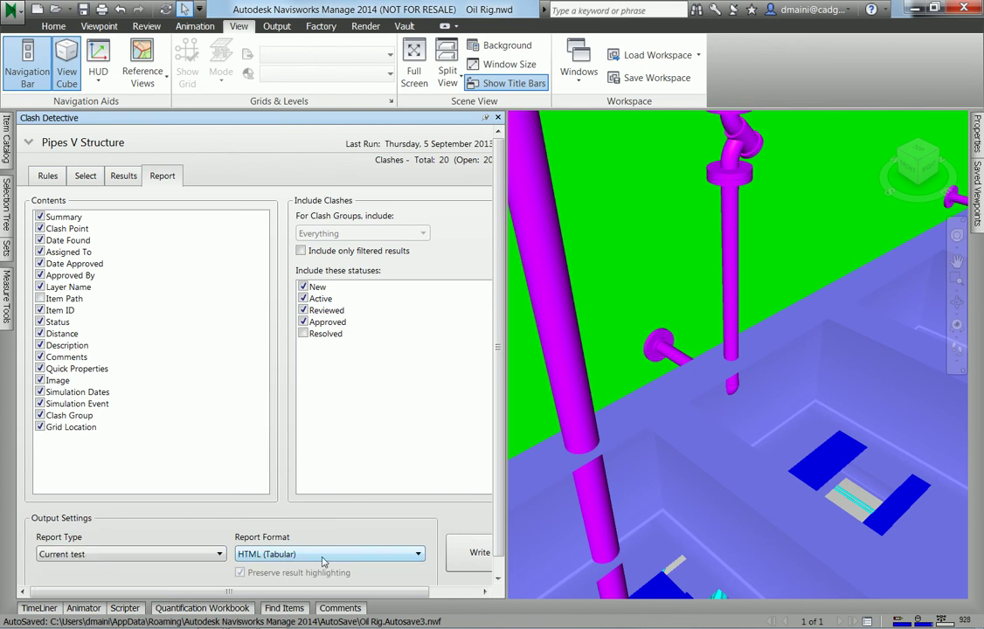
left_click_drag(319, 592, 370, 601)
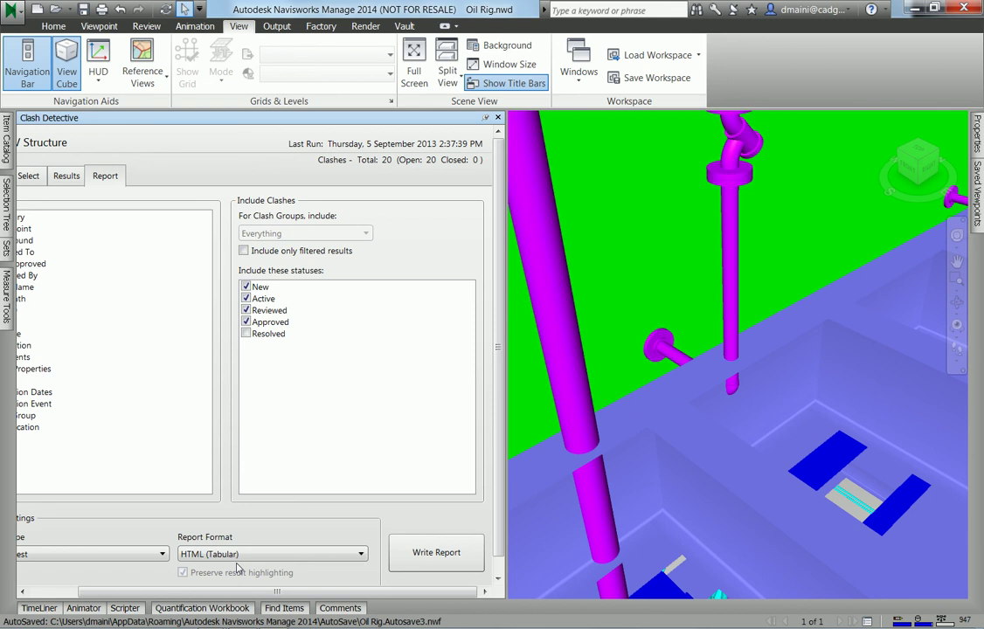
Step: Write the report as Pipes V Structure.html to E:\cadgroup\Navisworks Videos, then restore the Overview viewpoint
left_click(457, 555)
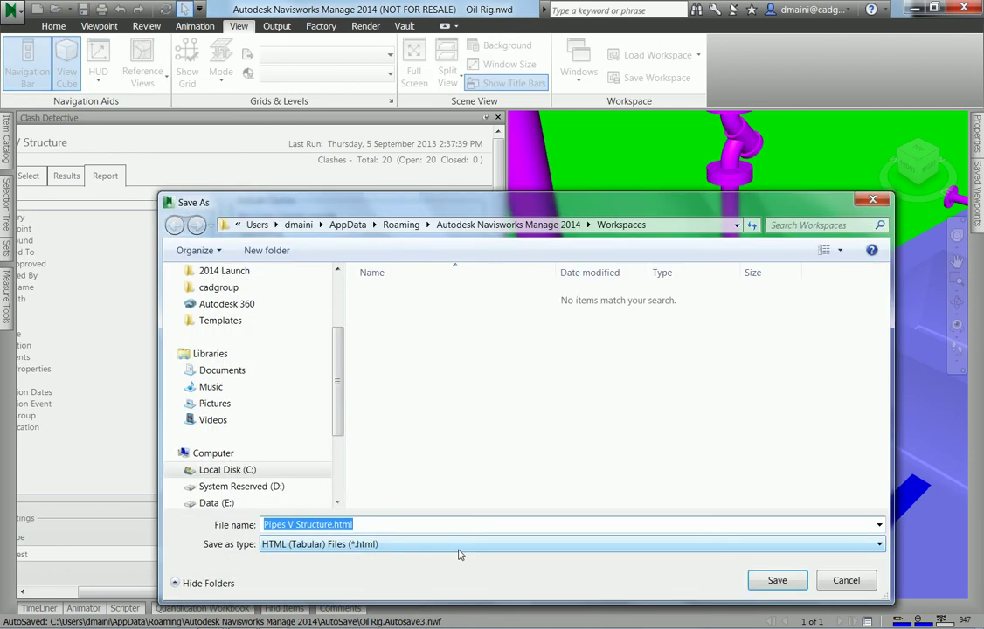
left_click_drag(347, 395, 347, 333)
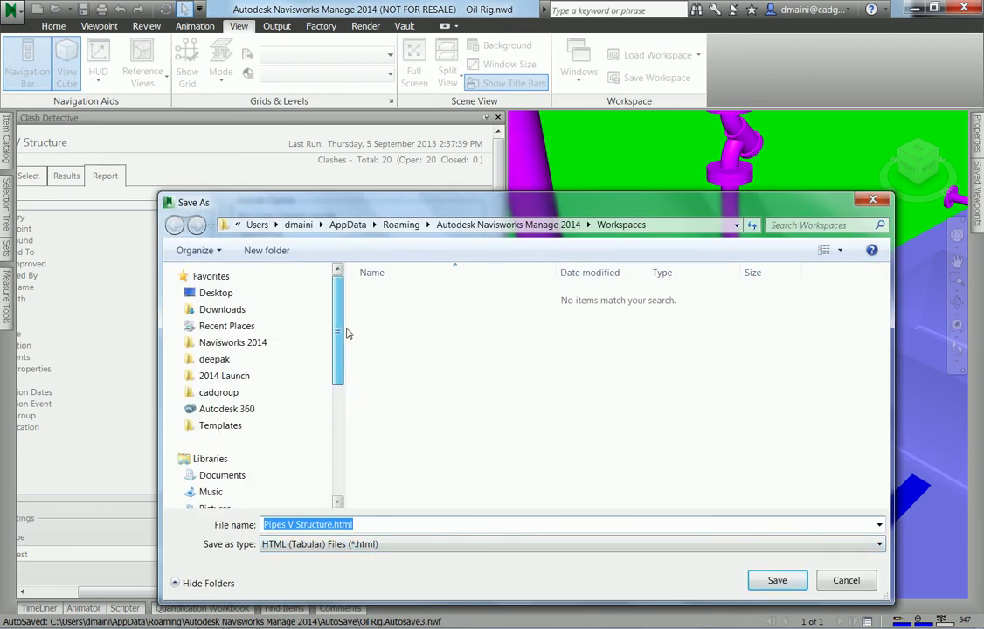
left_click(221, 392)
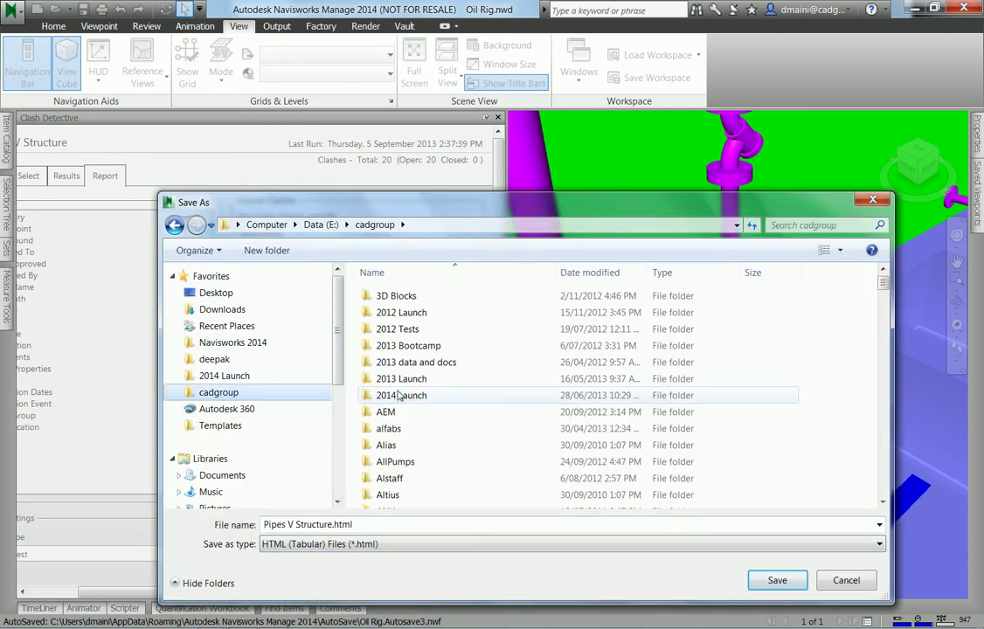
left_click(398, 395)
scroll(398, 395, "down", 10)
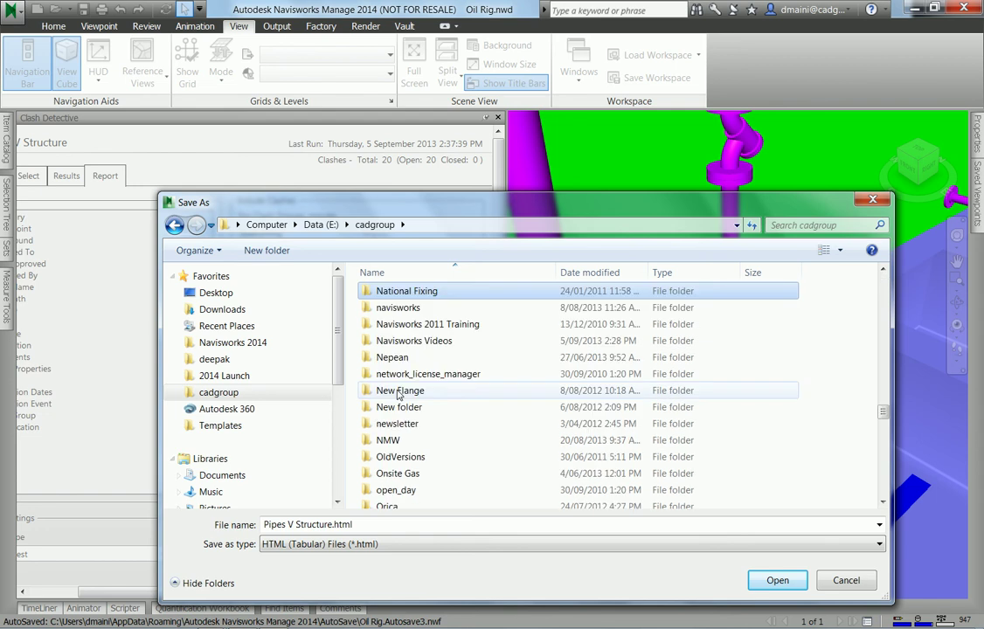
double_click(416, 341)
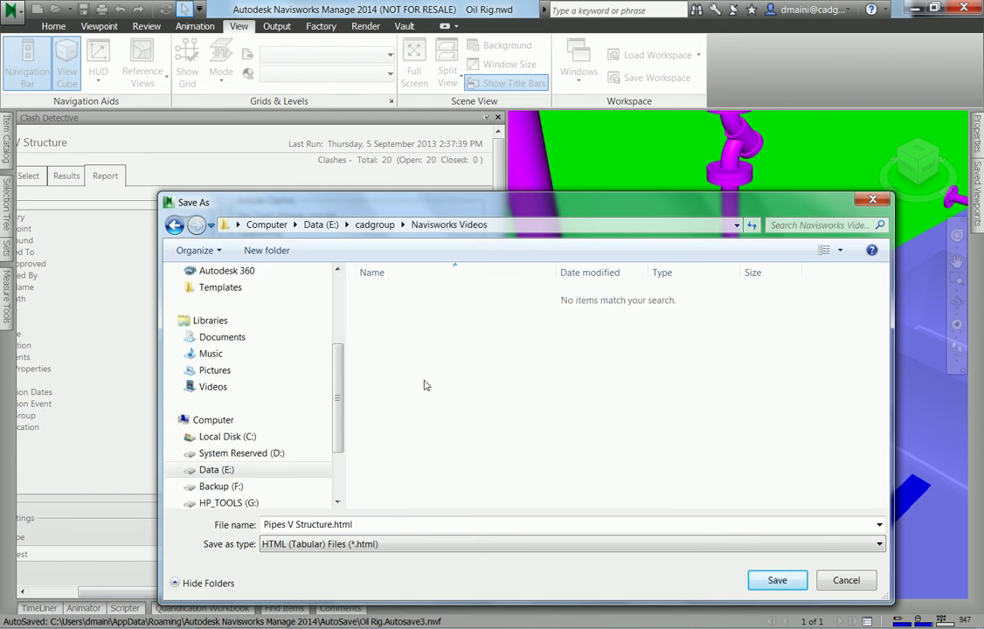
left_click(368, 525)
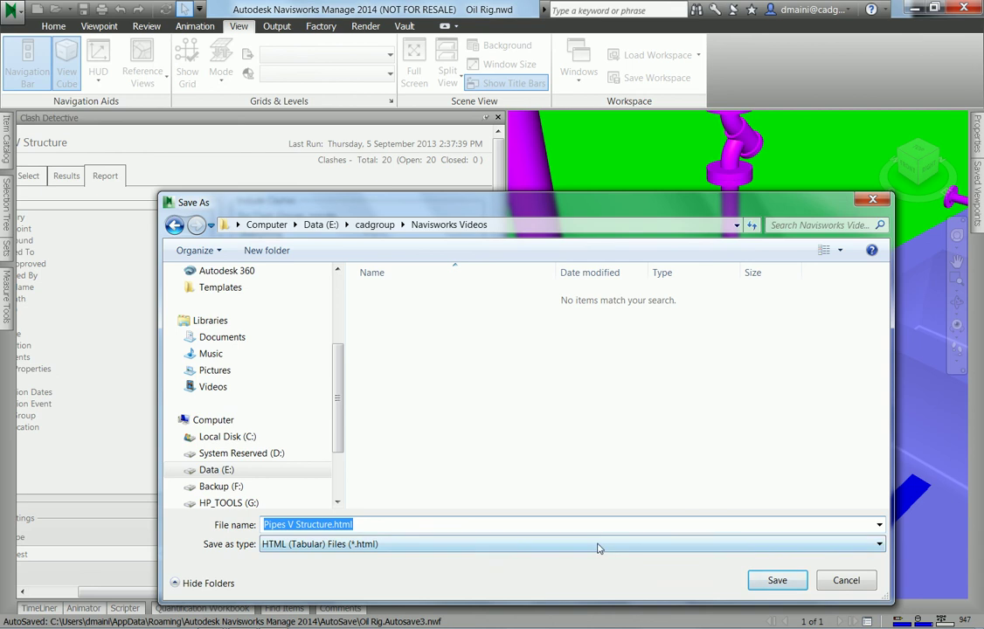
left_click(381, 524)
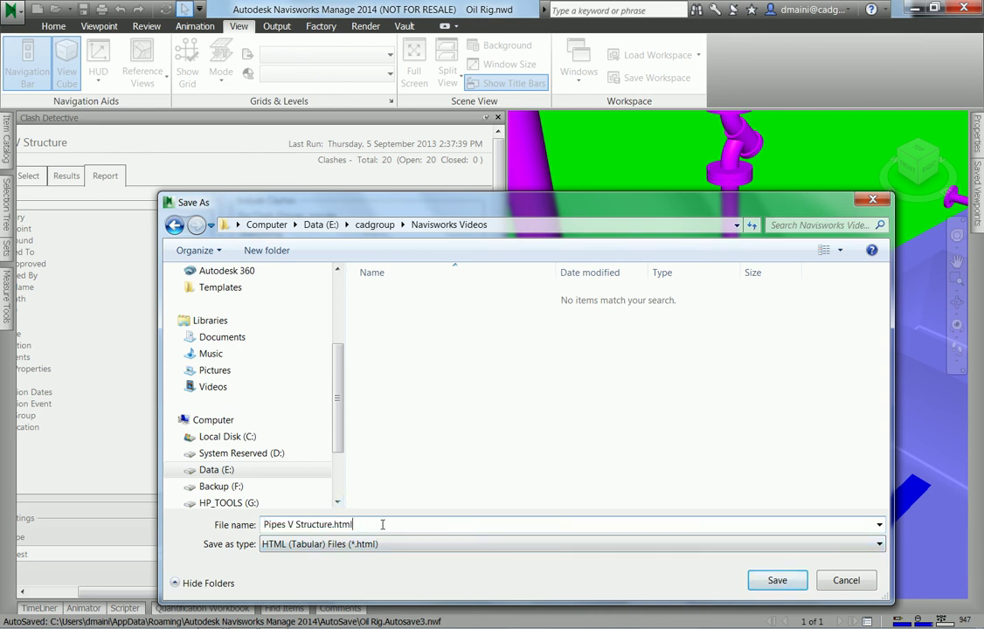
left_click(782, 580)
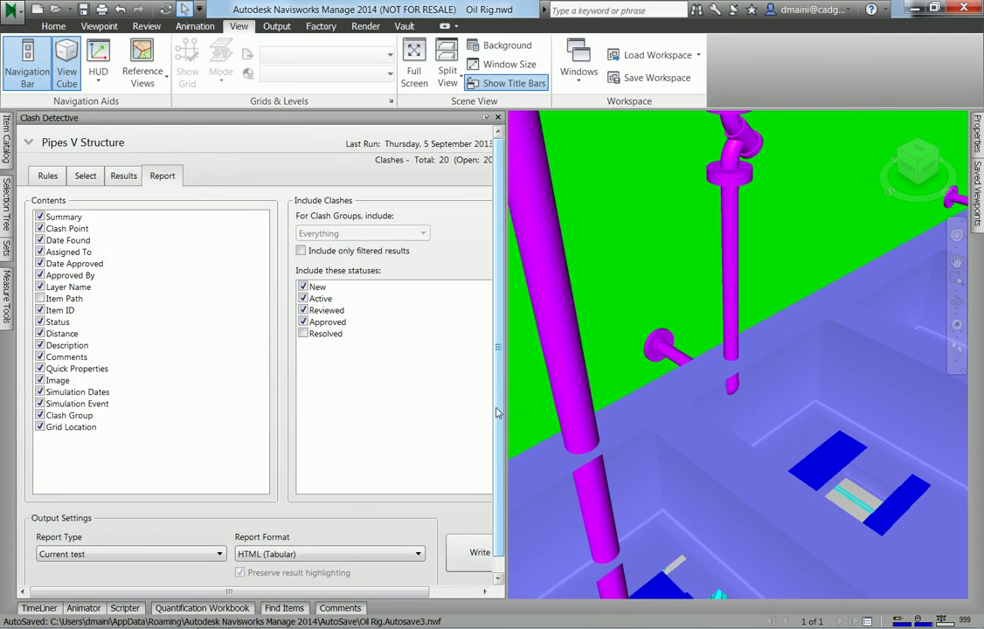
mouse_move(964, 207)
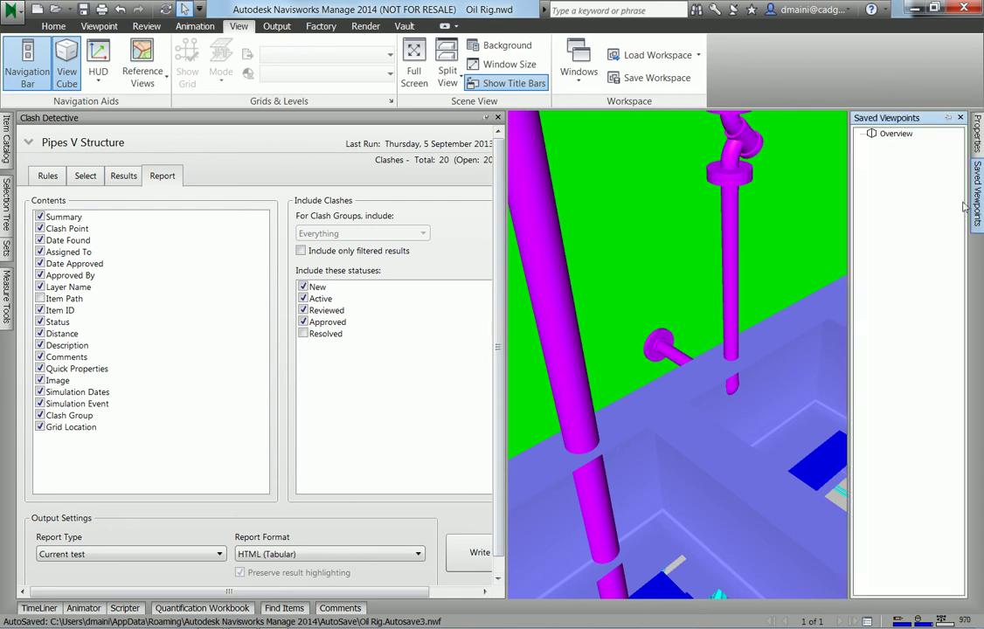
left_click(893, 133)
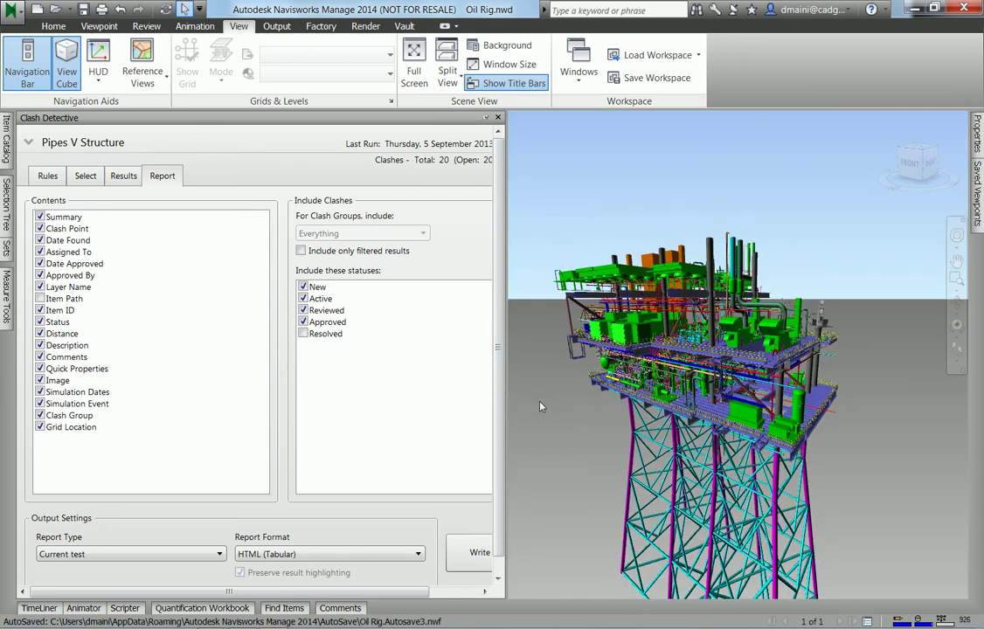
Step: Browse to E:\cadgroup\Navisworks Videos in Windows Explorer
left_click(63, 617)
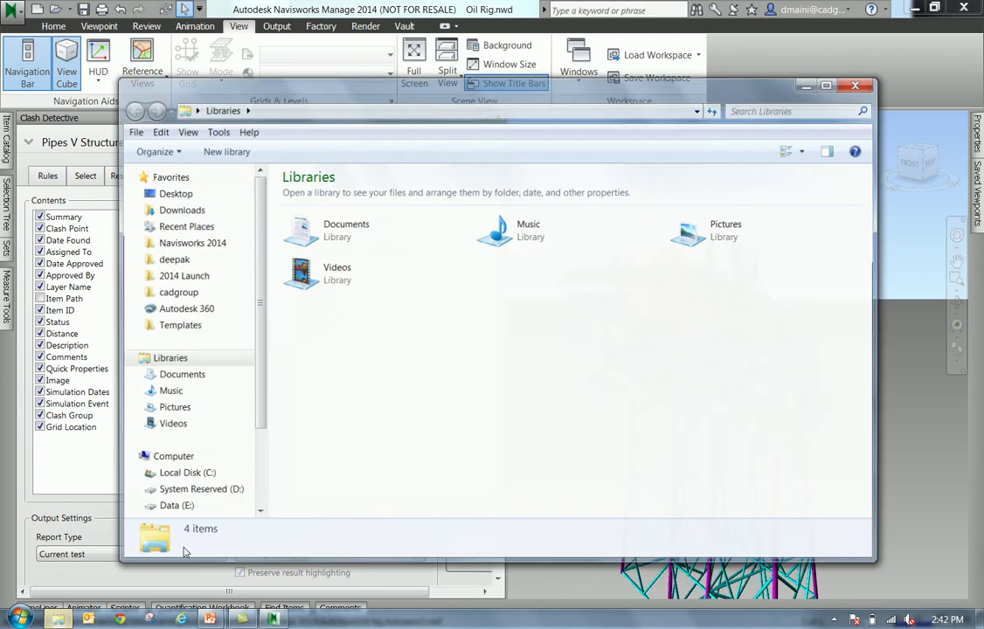
left_click(184, 292)
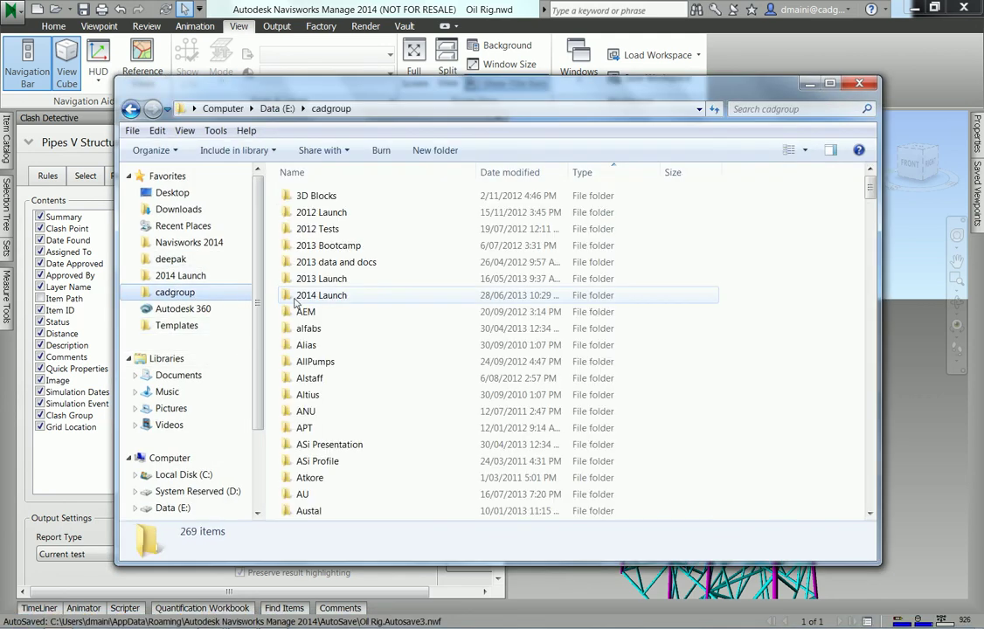
left_click(317, 300)
key("n")
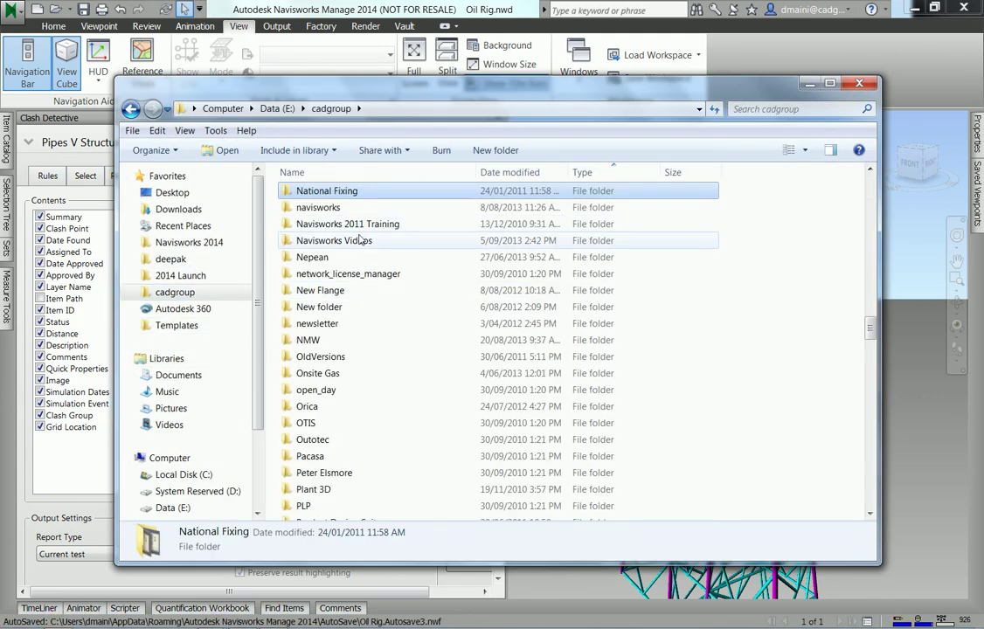
double_click(319, 246)
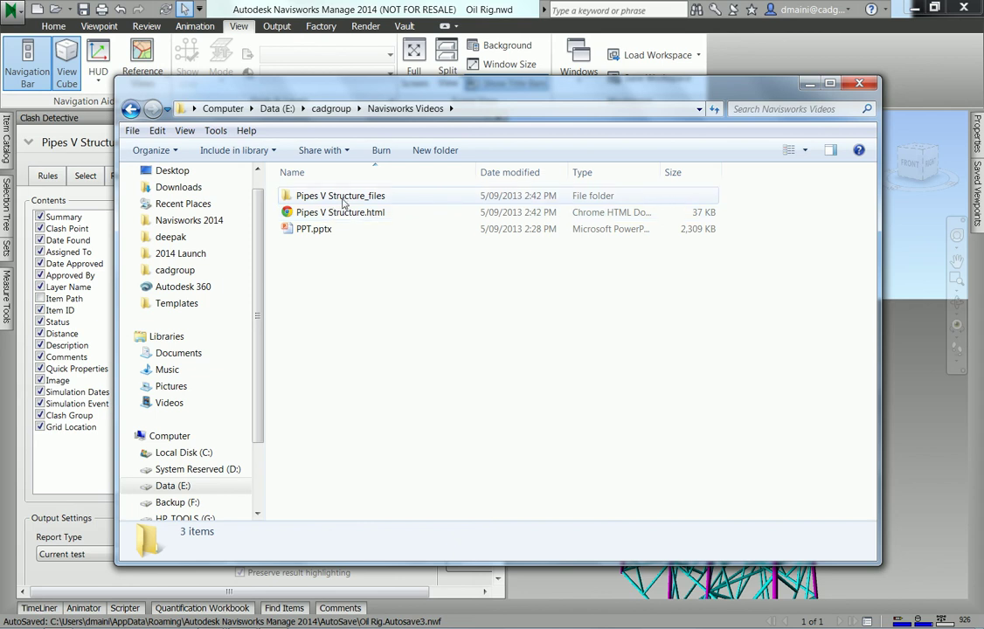
Step: Check the Pipes V Structure_files image folder, then open Pipes V Structure.html
double_click(342, 201)
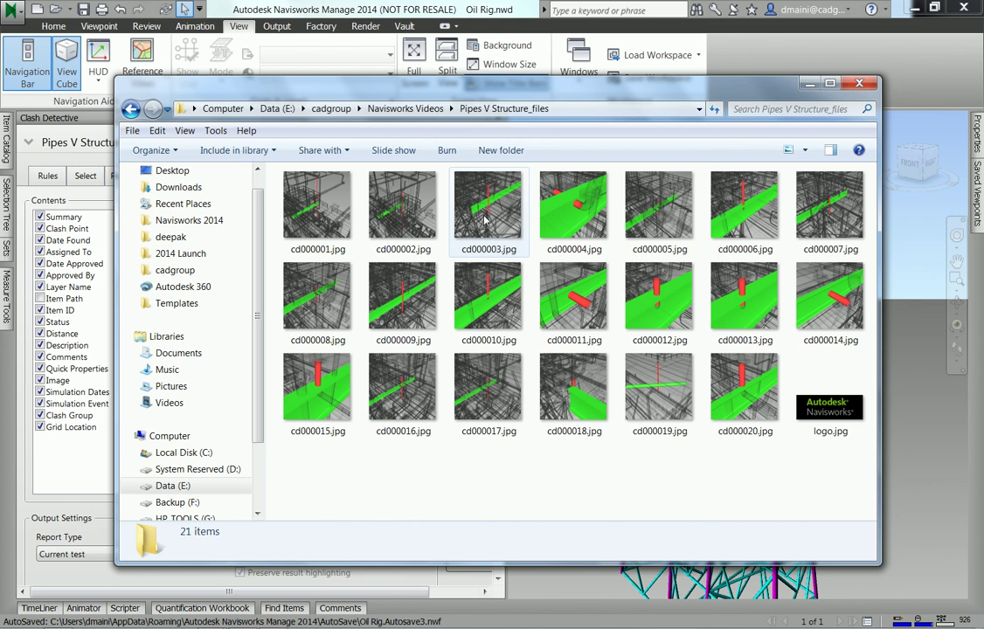
left_click(131, 108)
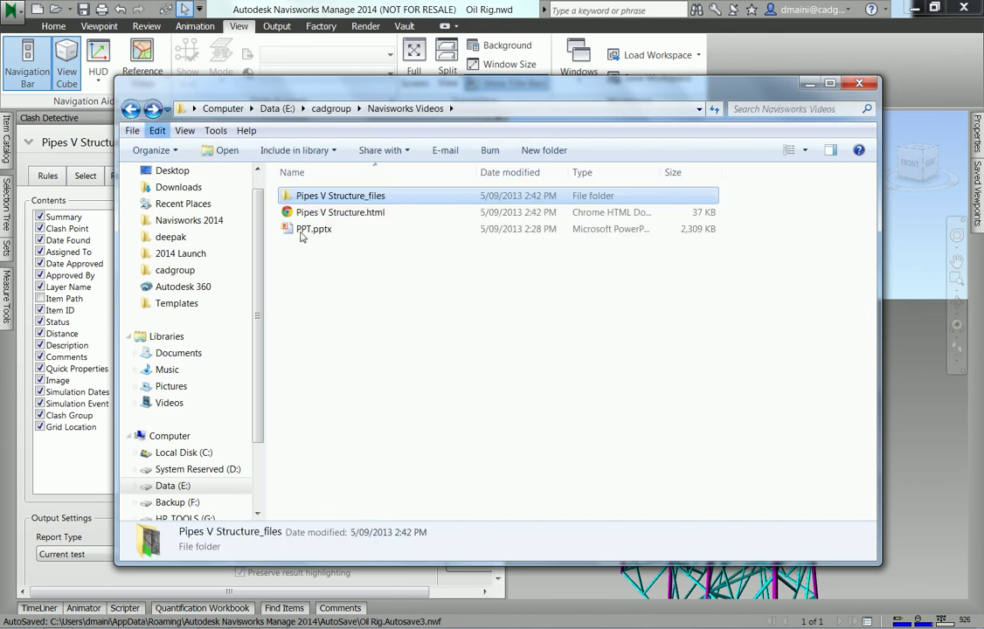
double_click(350, 215)
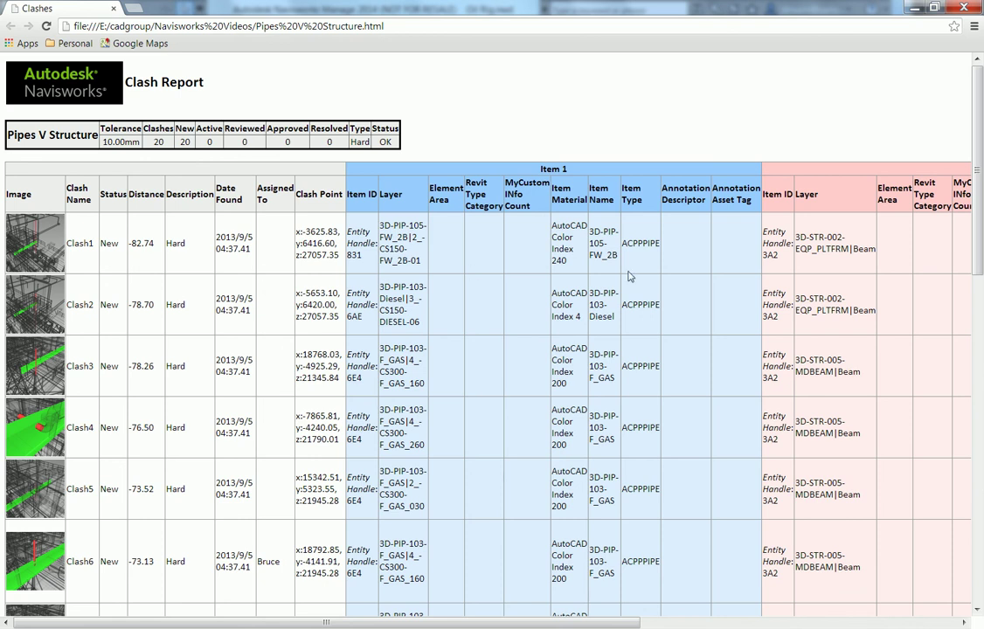
scroll(978, 248, "down", 2)
scroll(979, 248, "up", 2)
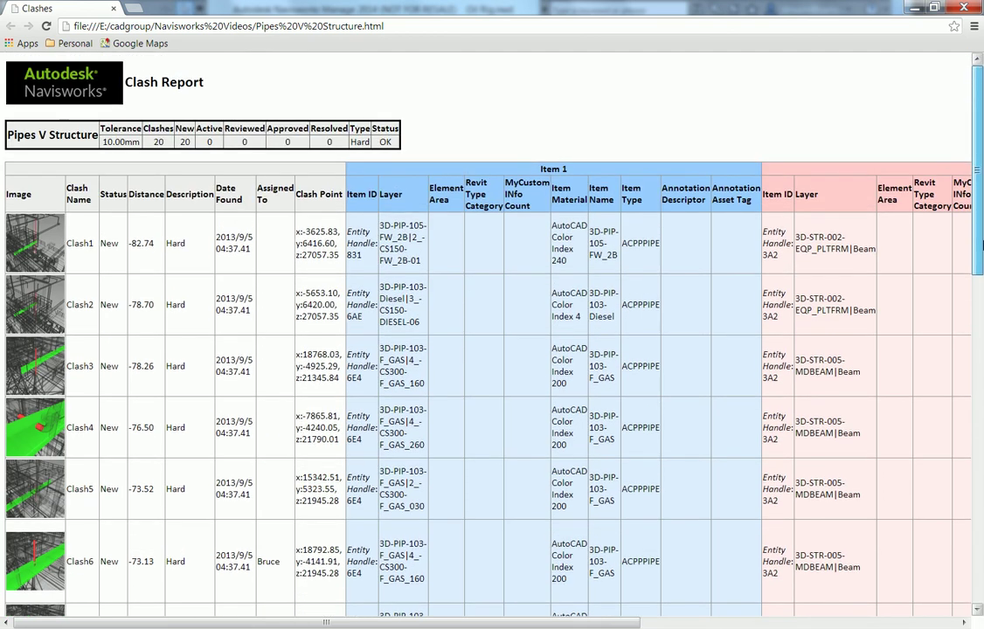
left_click(38, 247)
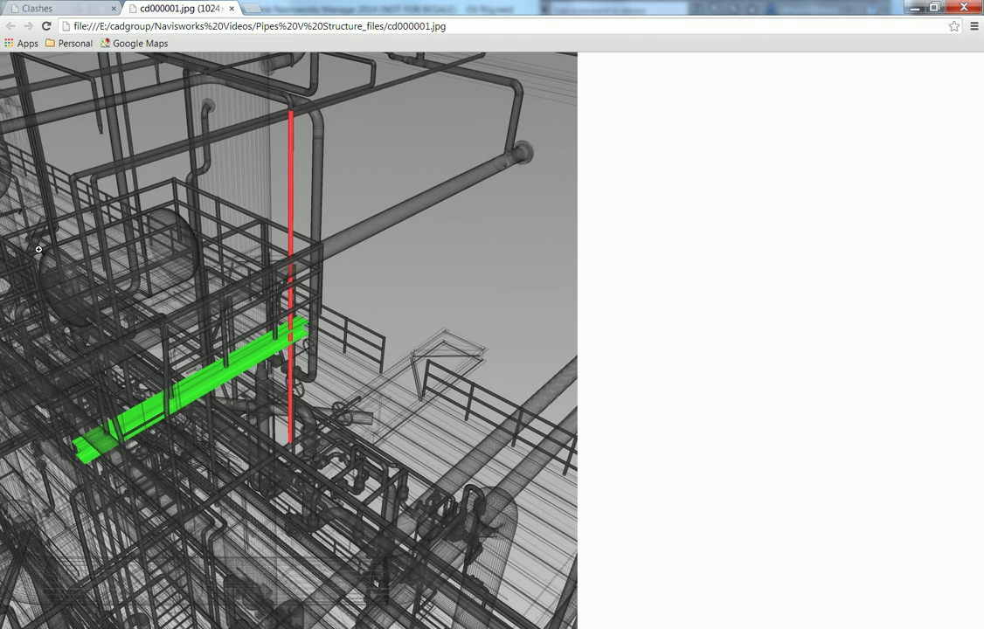
left_click(232, 8)
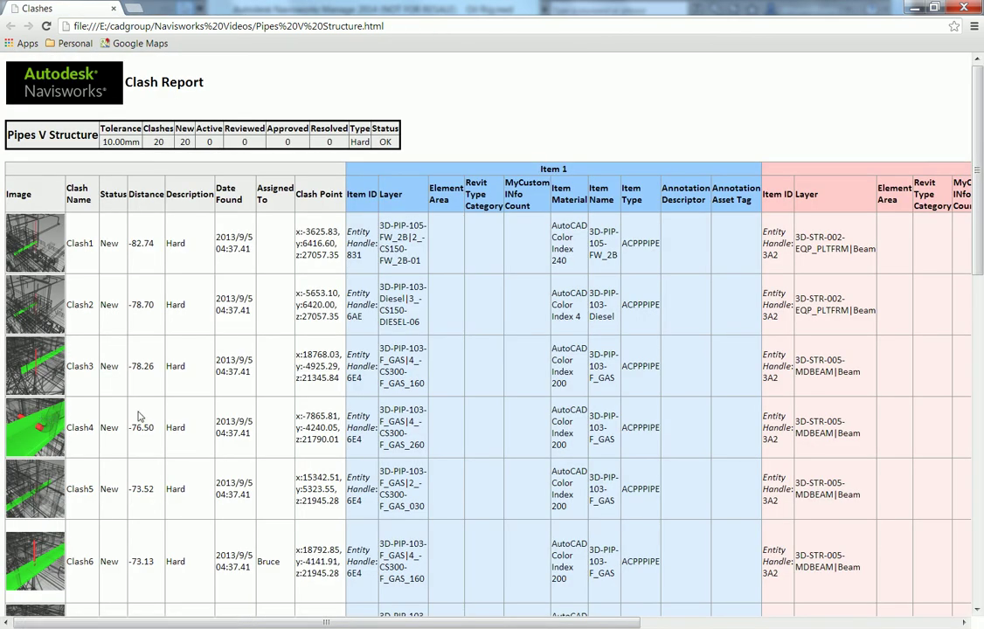
Step: Scroll the clash report table to read Clash6's assignment note in the Comments column
scroll(137, 415, "down", 3)
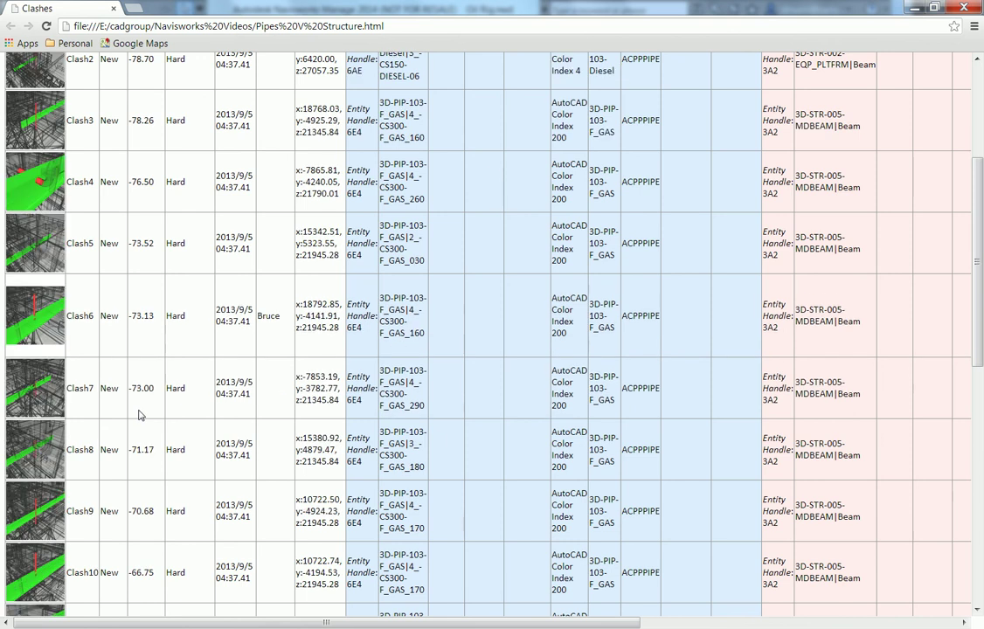
scroll(139, 414, "up", 1)
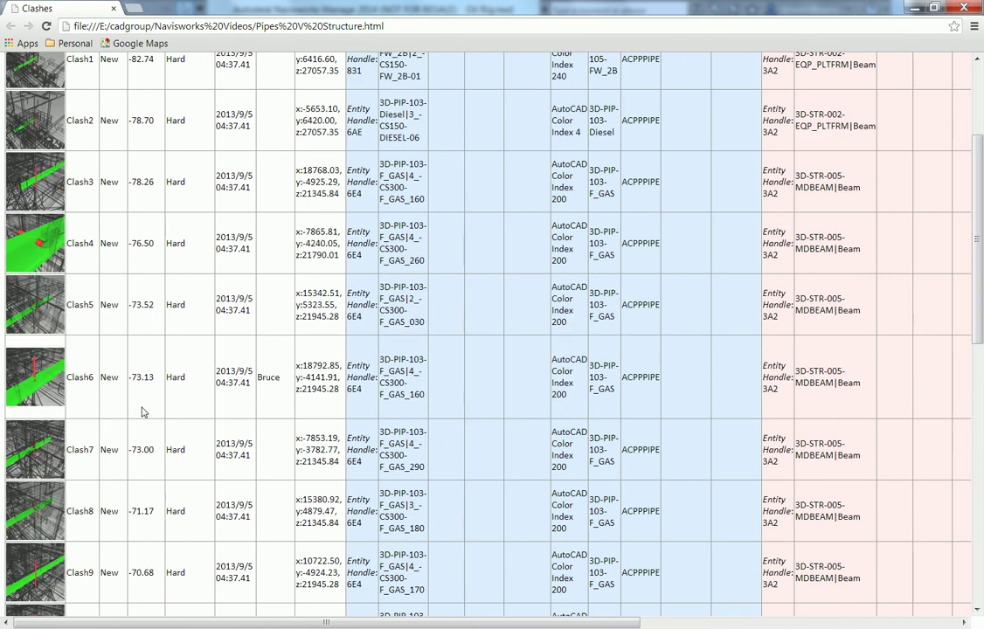
scroll(143, 412, "up", 2)
scroll(143, 412, "down", 8)
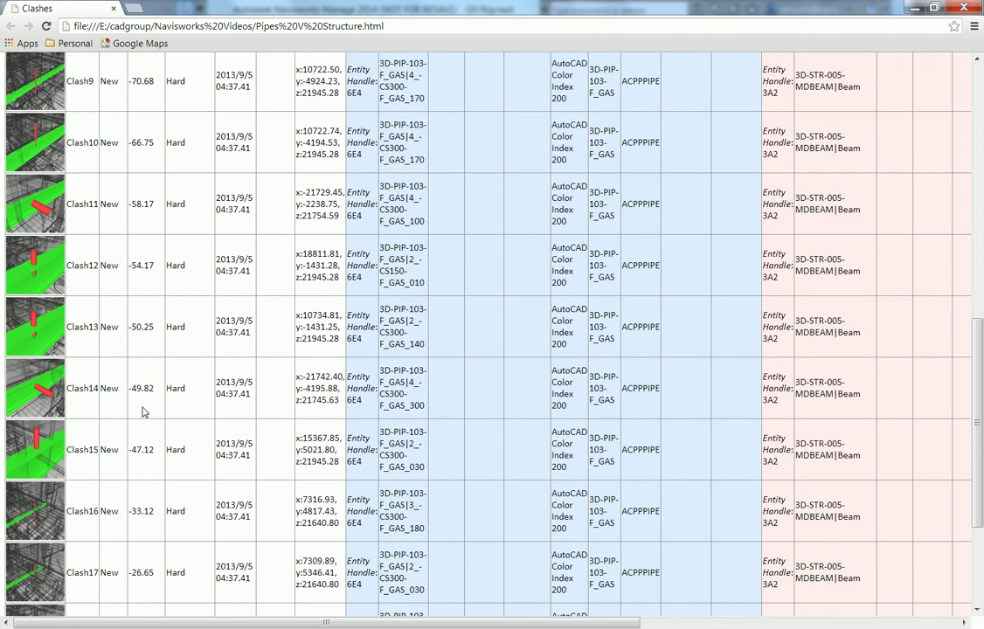
scroll(142, 406, "down", 1)
scroll(142, 410, "up", 4)
left_click_drag(612, 625, 916, 626)
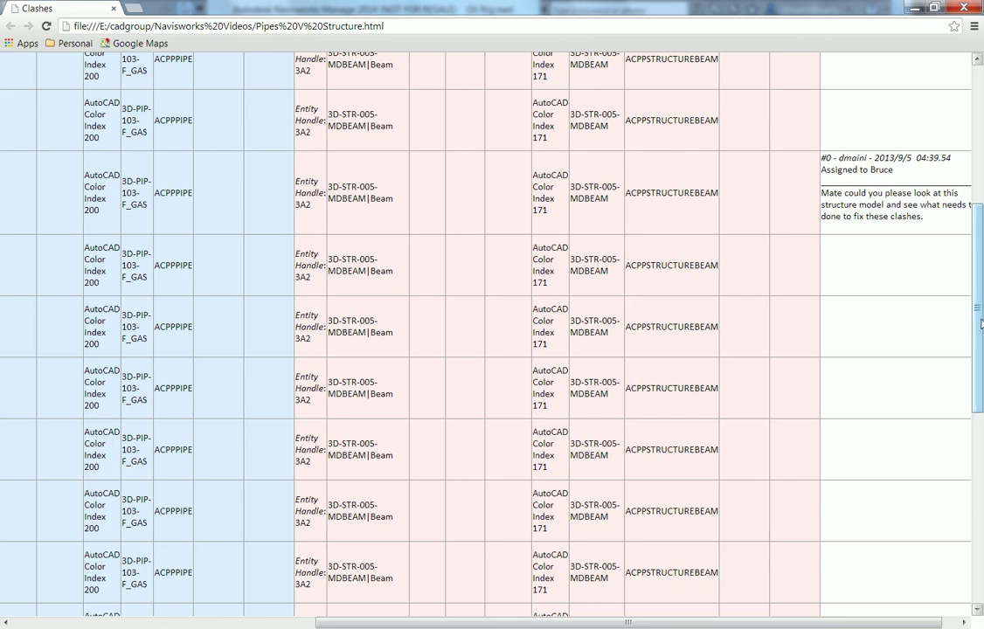
left_click_drag(978, 325, 978, 237)
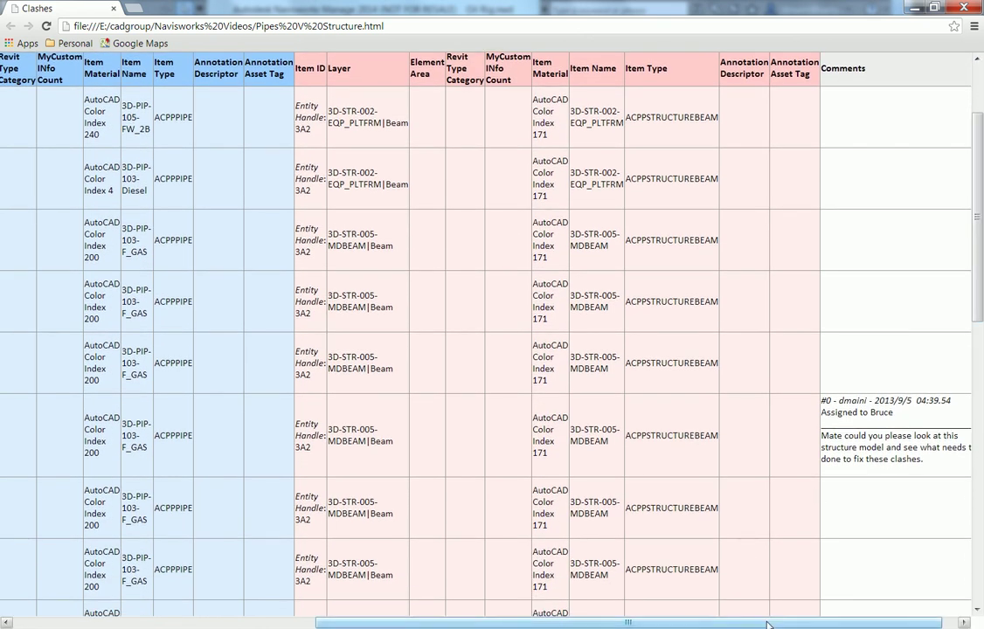
scroll(699, 542, "right", 1)
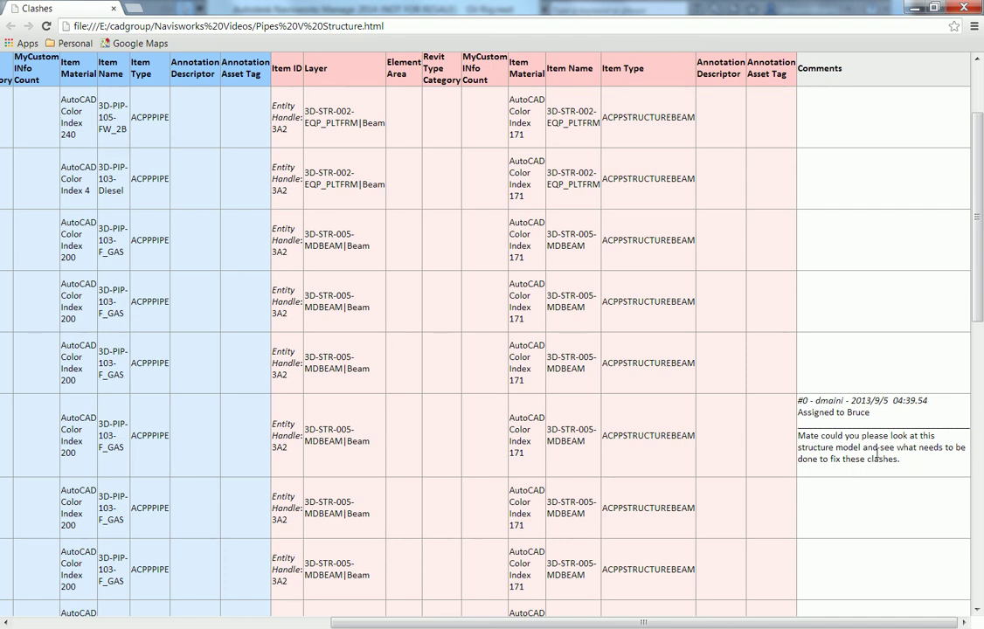
Step: Close Chrome and Explorer, and auto-hide the Clash Detective panel in Navisworks
key("alt+F4")
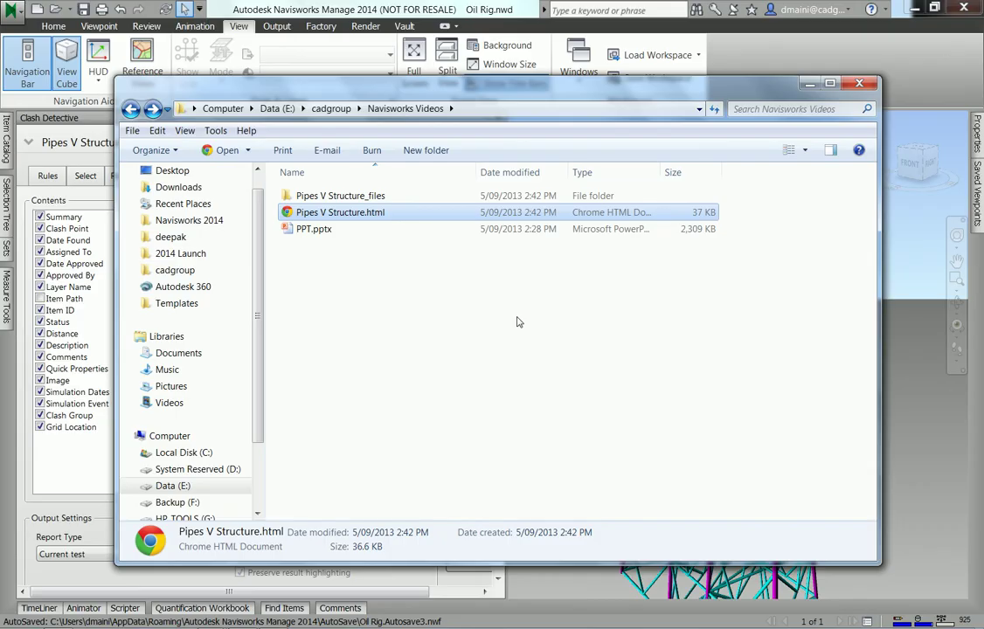
left_click(858, 84)
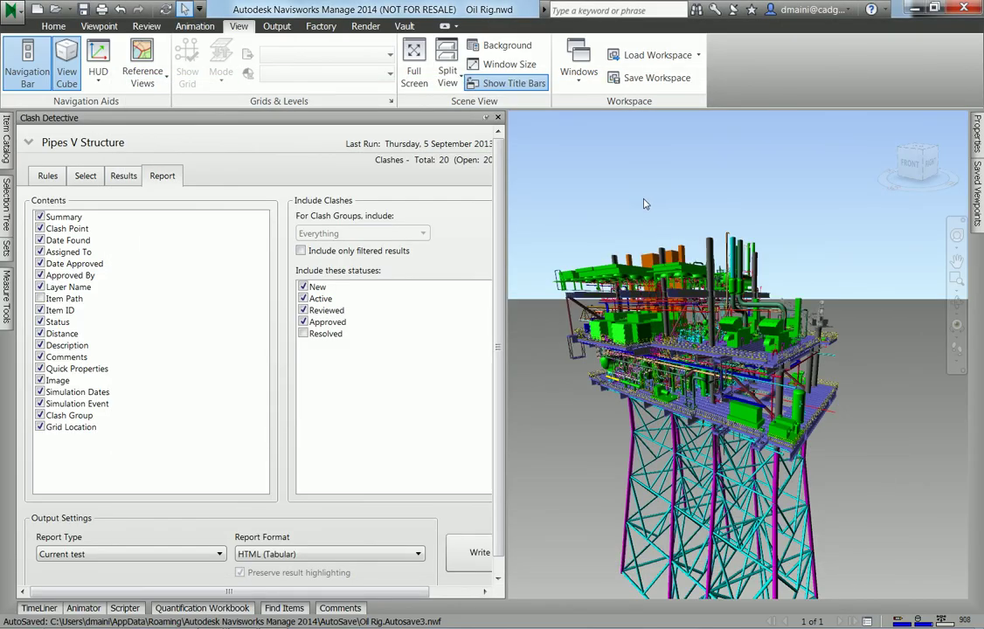
left_click(486, 119)
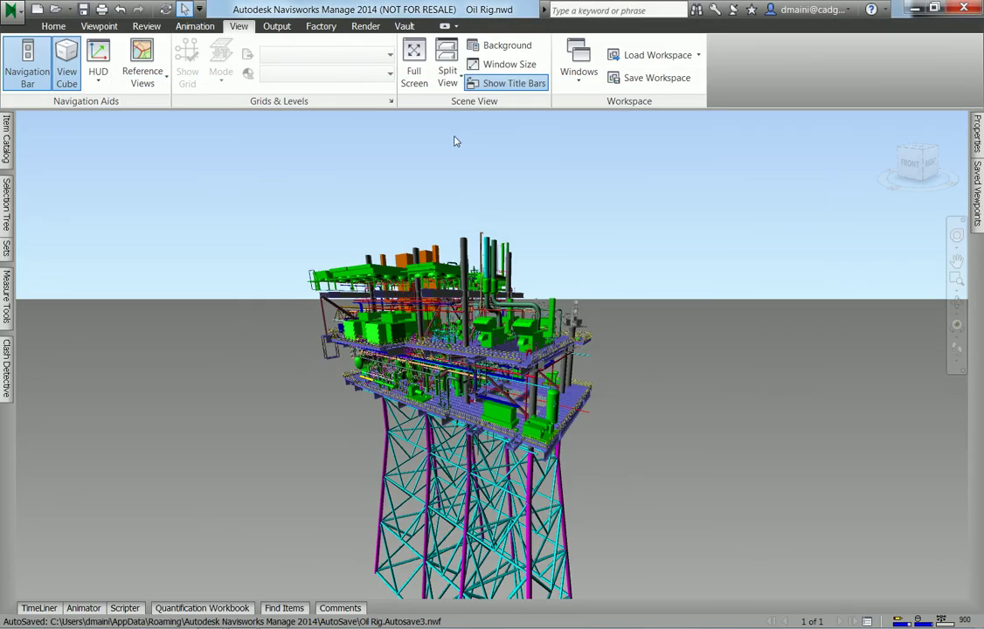